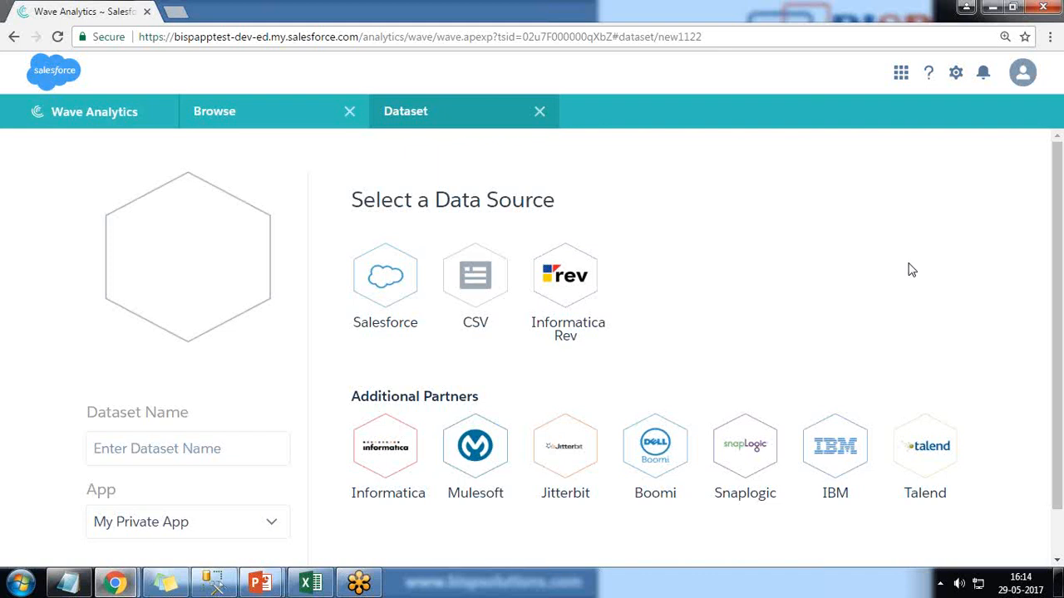
Step: Choose Informatica Rev as the data source and log in with the account username and password
left_click(568, 283)
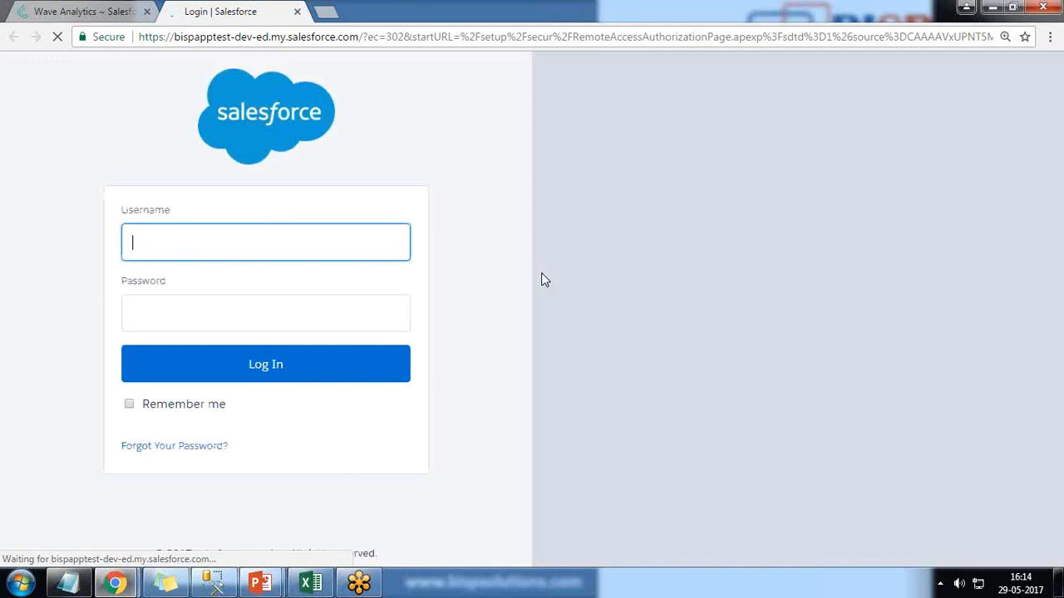
type("s")
left_click(173, 274)
left_click(158, 251)
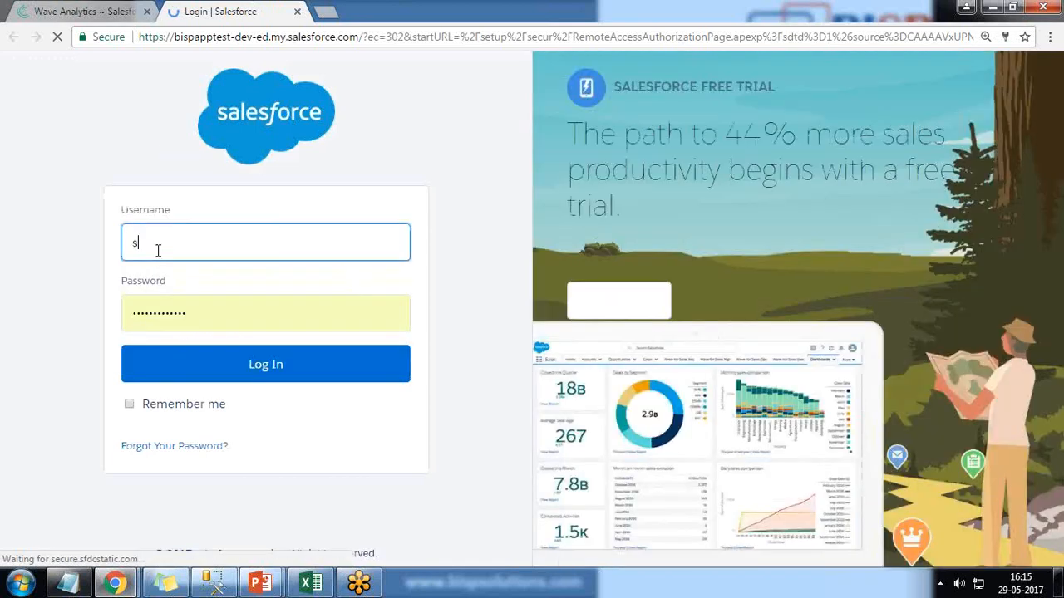
key("BackSpace")
type("s")
left_click(161, 276)
double_click(120, 314)
key("BackSpace")
type("•••••••••")
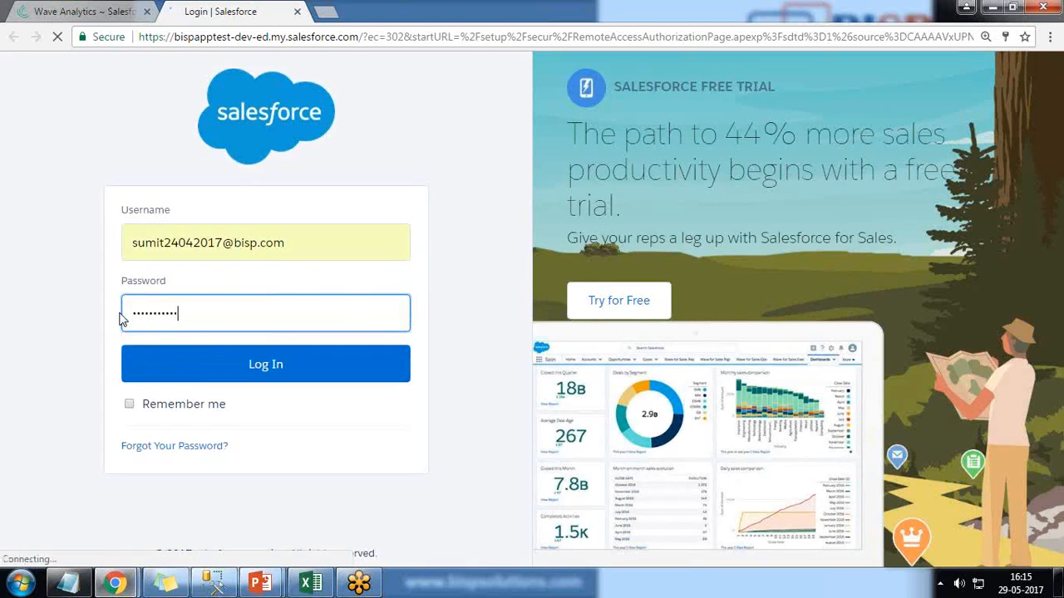
left_click(361, 366)
Step: Review the trial status, storage use and monthly import and export limits on the REV projects page
left_click(120, 10)
left_click(146, 11)
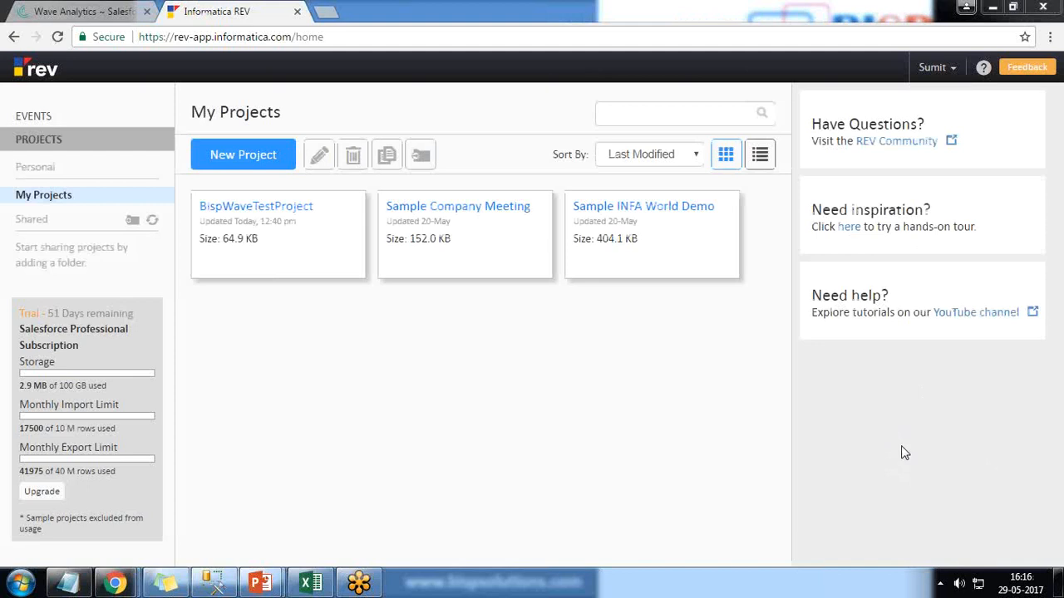
mouse_move(20, 323)
left_mouse_down()
mouse_move(91, 327)
mouse_move(138, 308)
mouse_move(66, 296)
mouse_move(17, 303)
mouse_move(36, 325)
left_mouse_up()
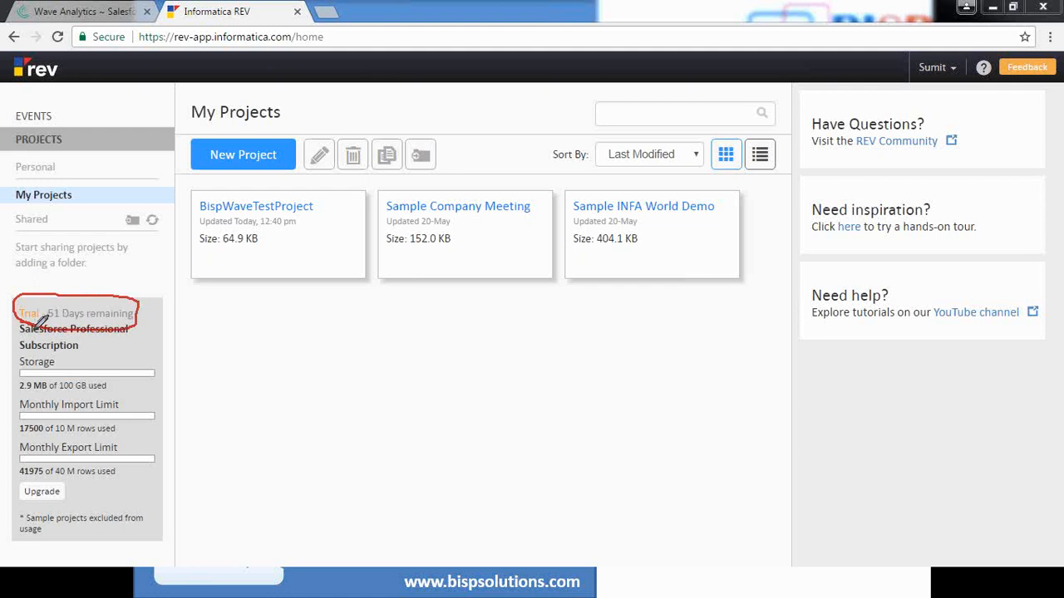
mouse_move(4, 354)
left_mouse_down()
mouse_move(65, 403)
mouse_move(162, 374)
mouse_move(86, 352)
mouse_move(3, 353)
left_mouse_up()
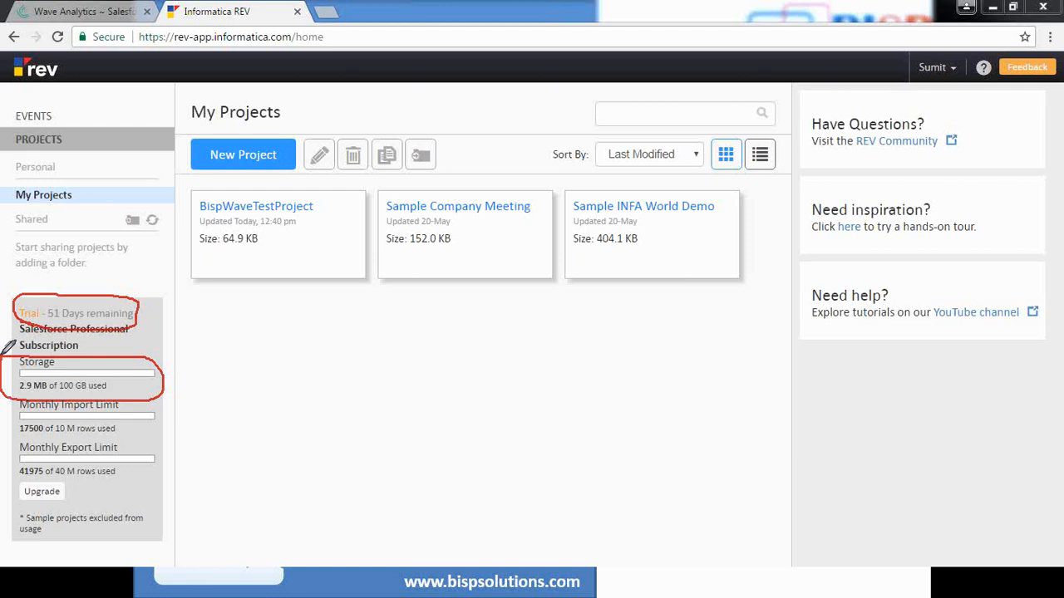
left_click_drag(0, 418, 18, 417)
left_click_drag(2, 460, 33, 447)
left_click_drag(385, 221, 449, 221)
left_click_drag(573, 220, 668, 220)
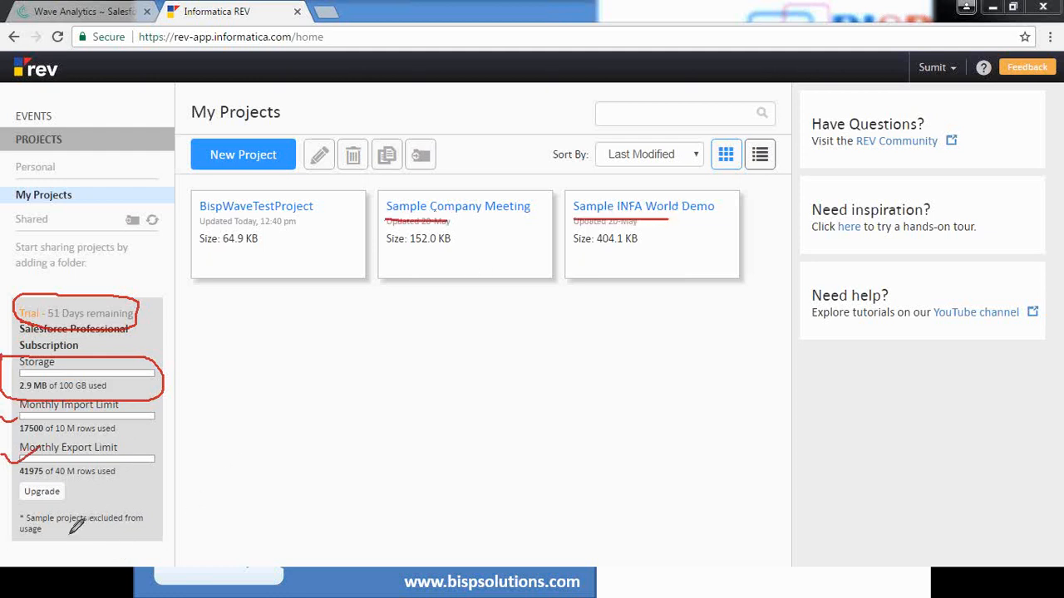
left_click_drag(16, 539, 64, 537)
key("Escape")
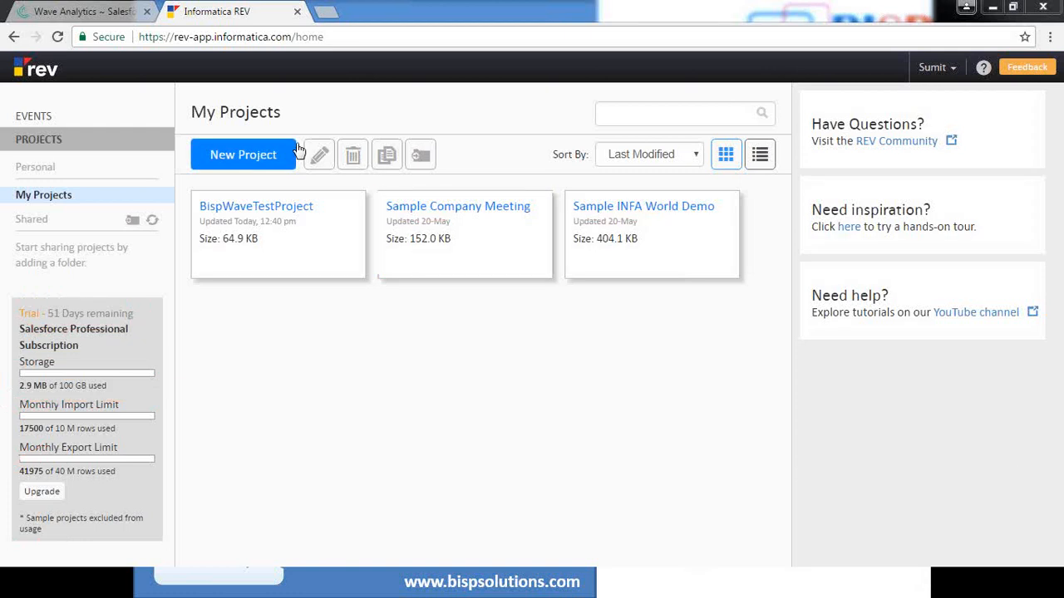
Step: Delete the existing BispWaveTestProject project
left_click(339, 209)
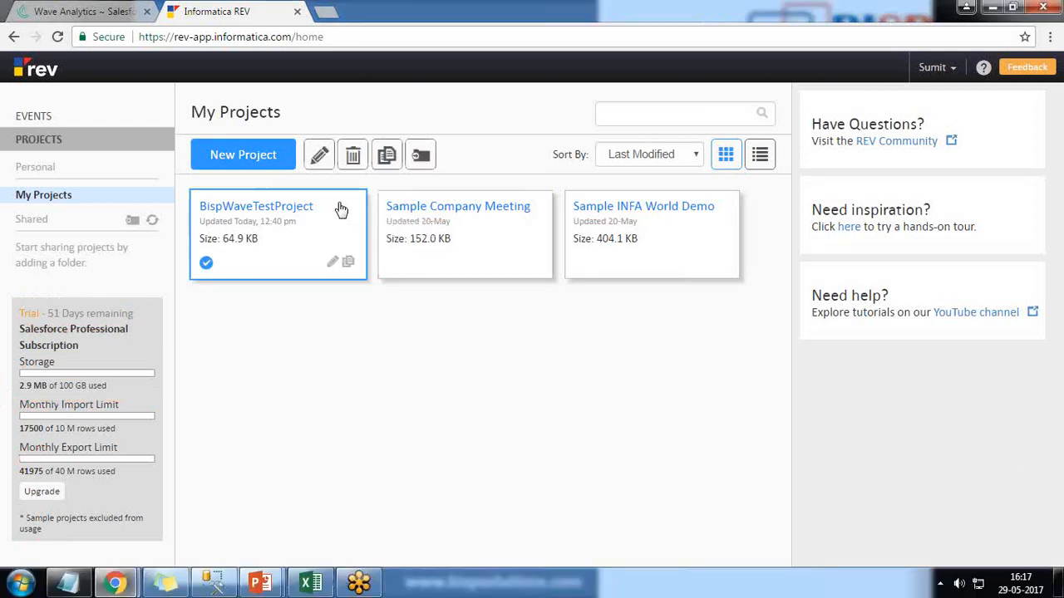
left_click(350, 157)
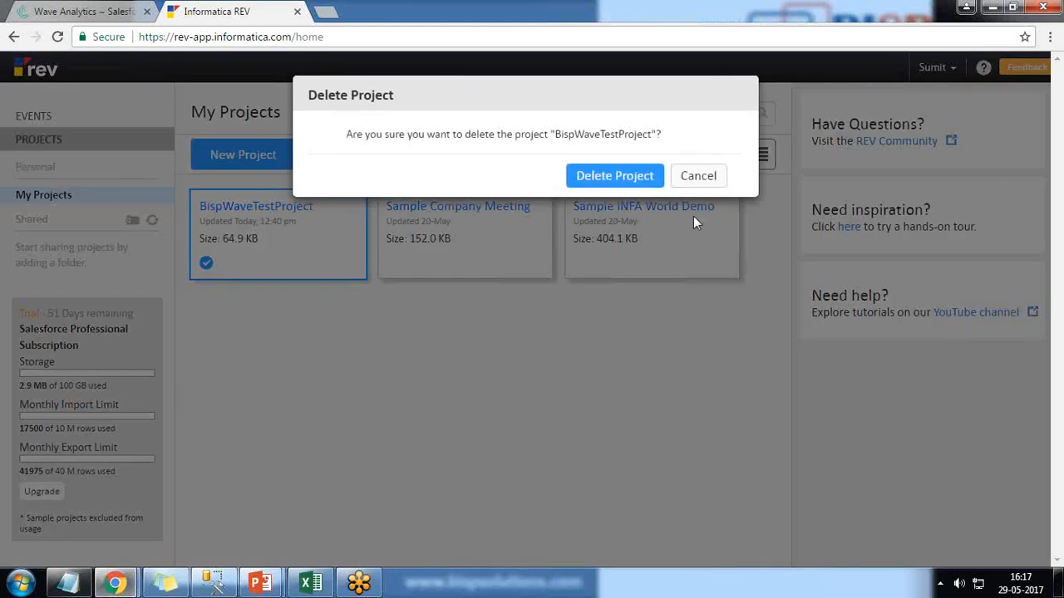
left_click(629, 177)
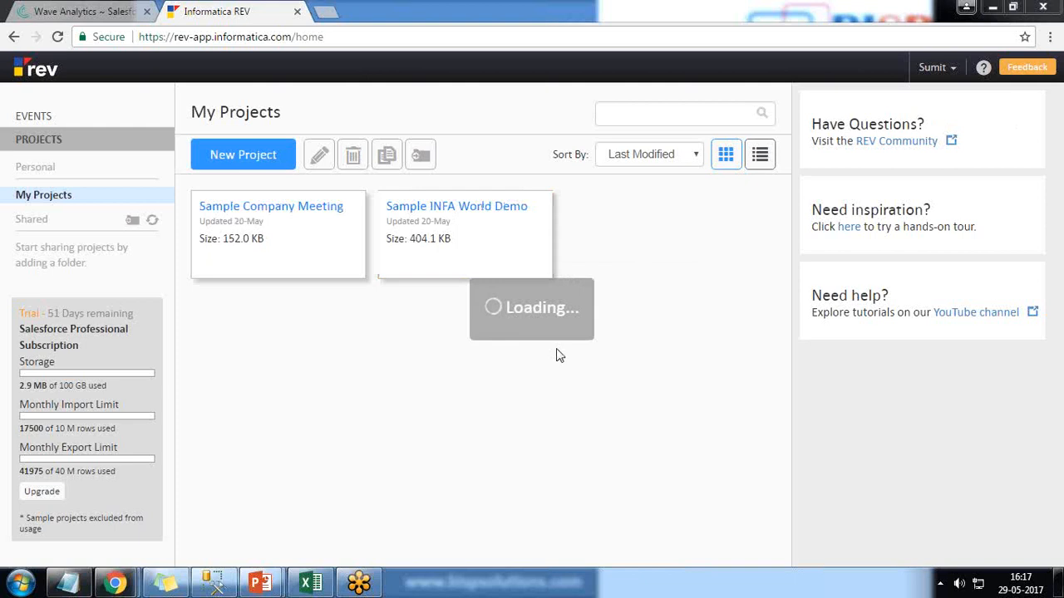
Step: Create a new project named BispWaveTestProject
left_click(260, 168)
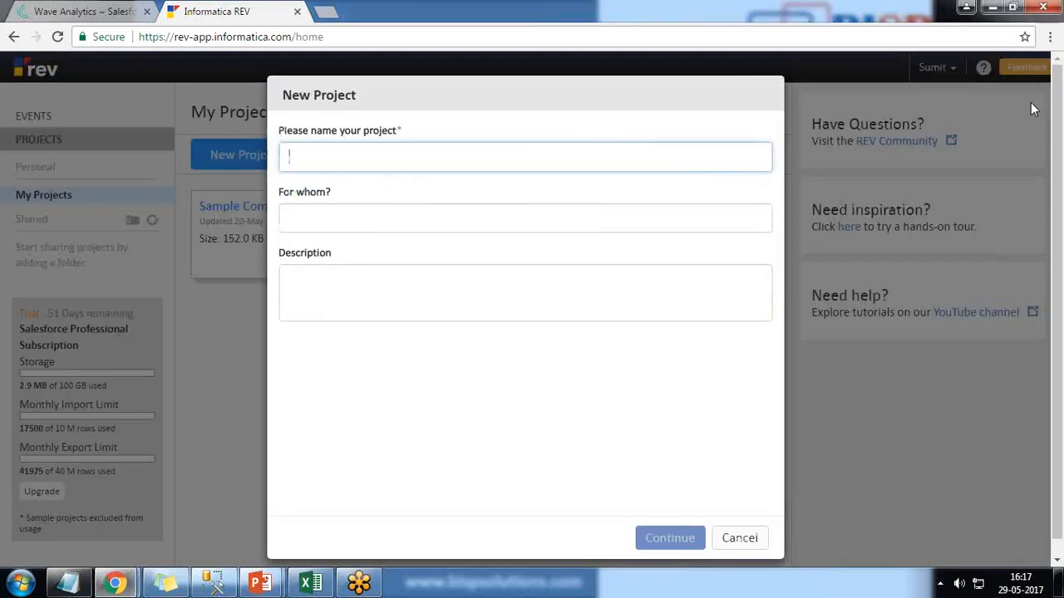
type("Bsi")
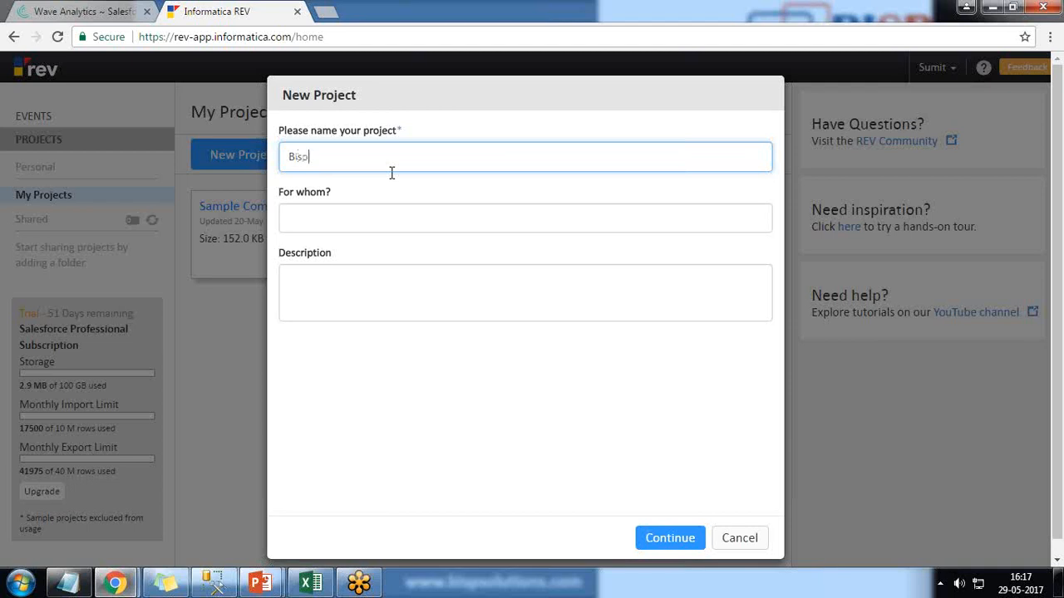
type("pWaveTestProject")
key("Tab")
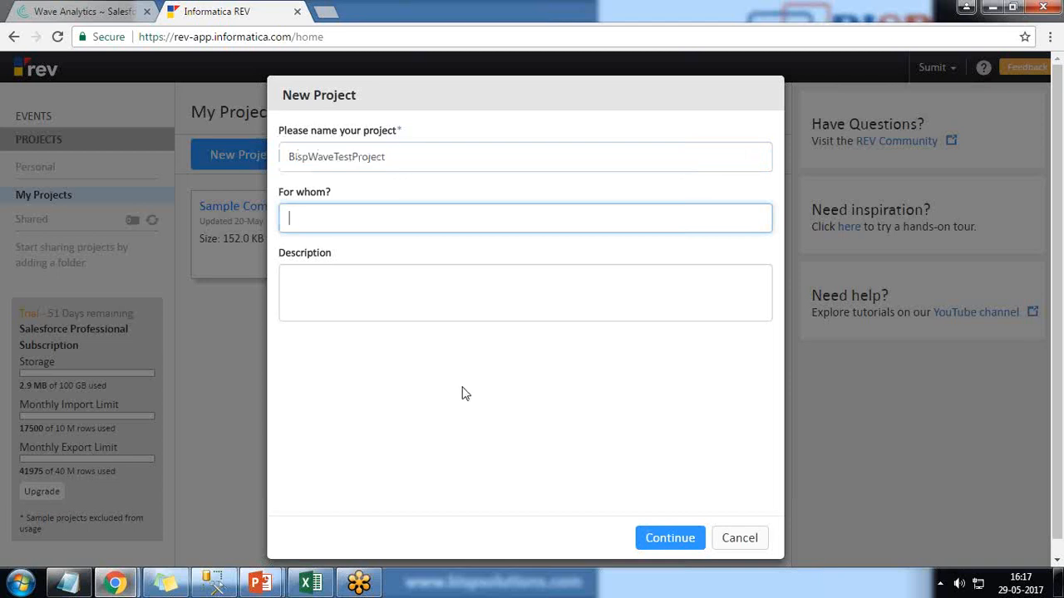
left_click(670, 537)
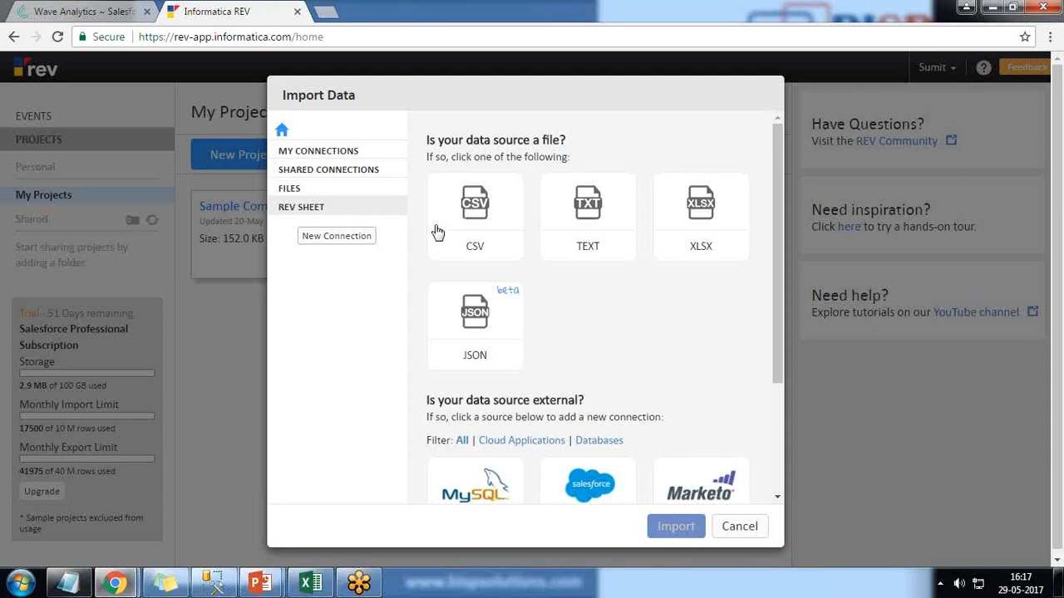
Step: Import the NewSalesDataSet.csv file from the Desktop as CSV data into the project
left_click(485, 225)
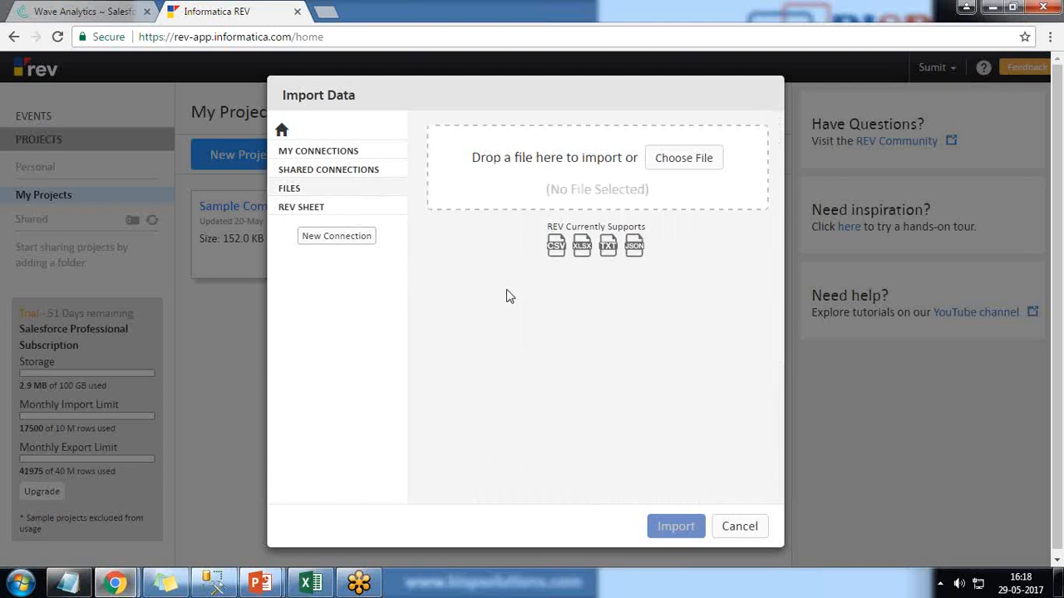
left_click(1058, 592)
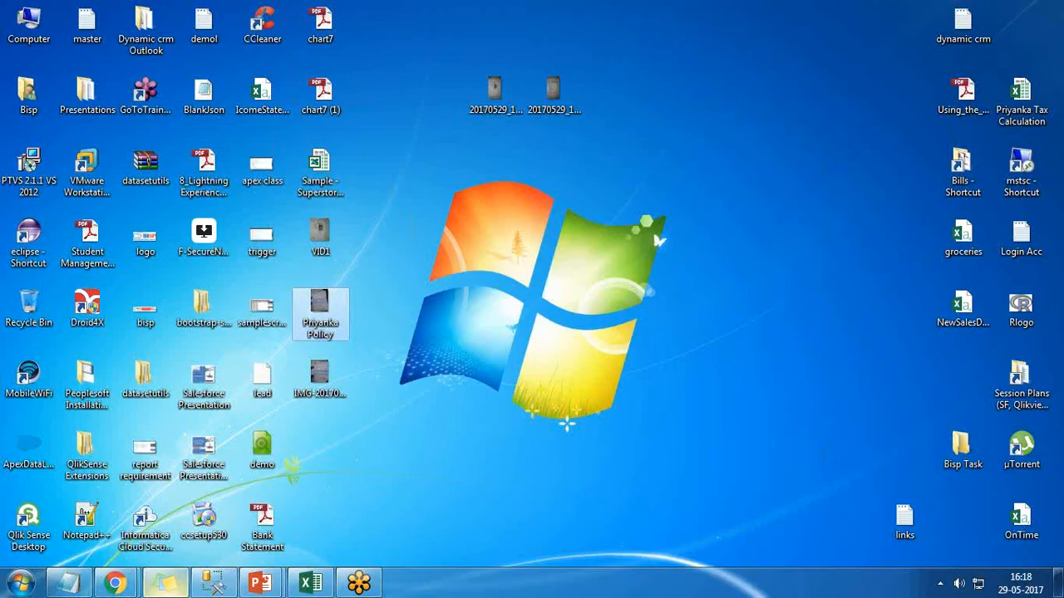
mouse_move(116, 581)
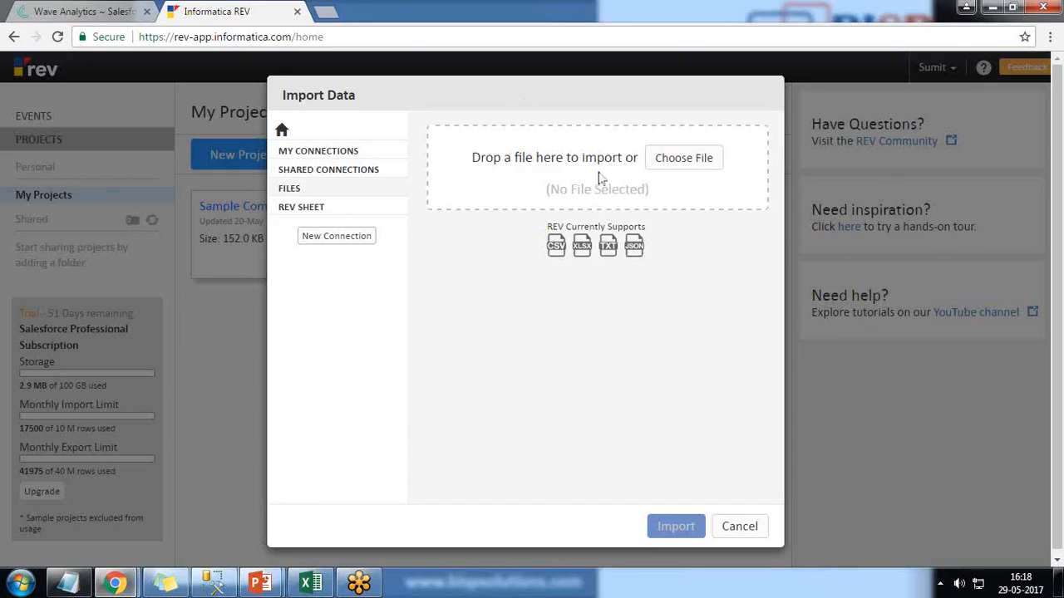
left_click(681, 159)
left_click_drag(565, 250, 566, 401)
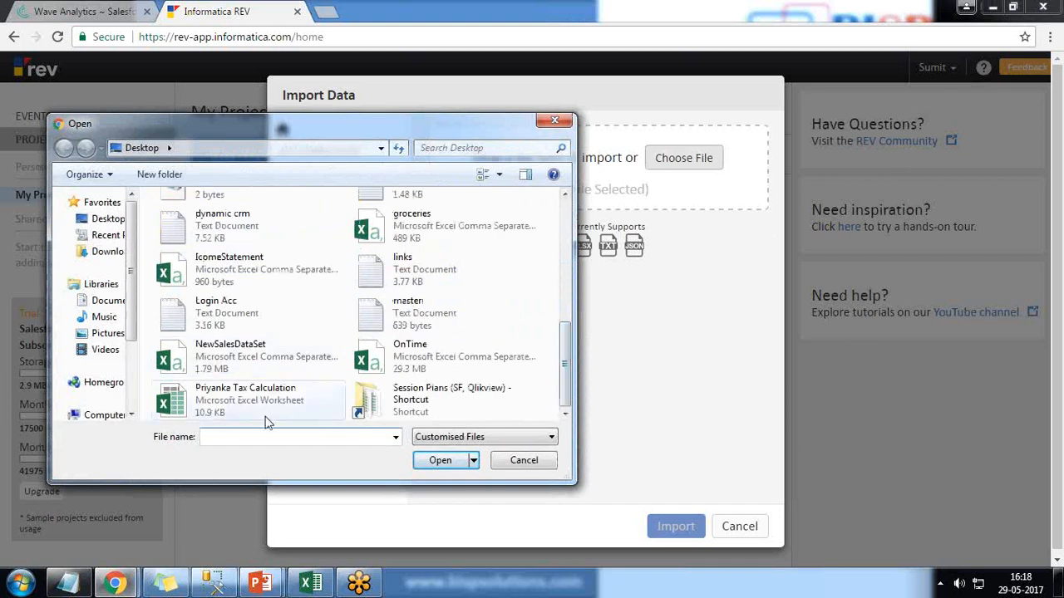
left_click(223, 356)
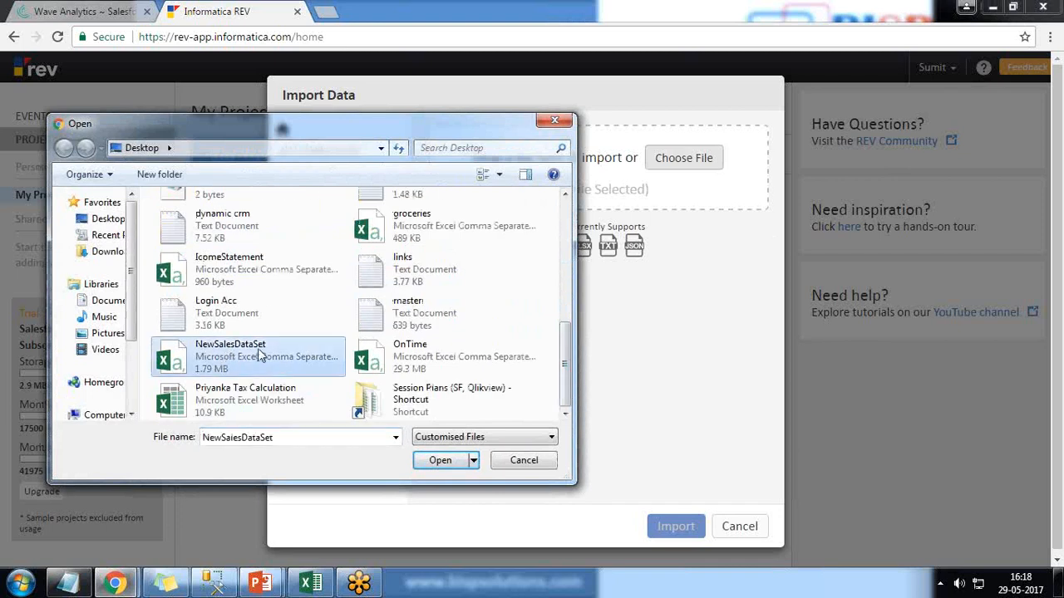
left_click(440, 461)
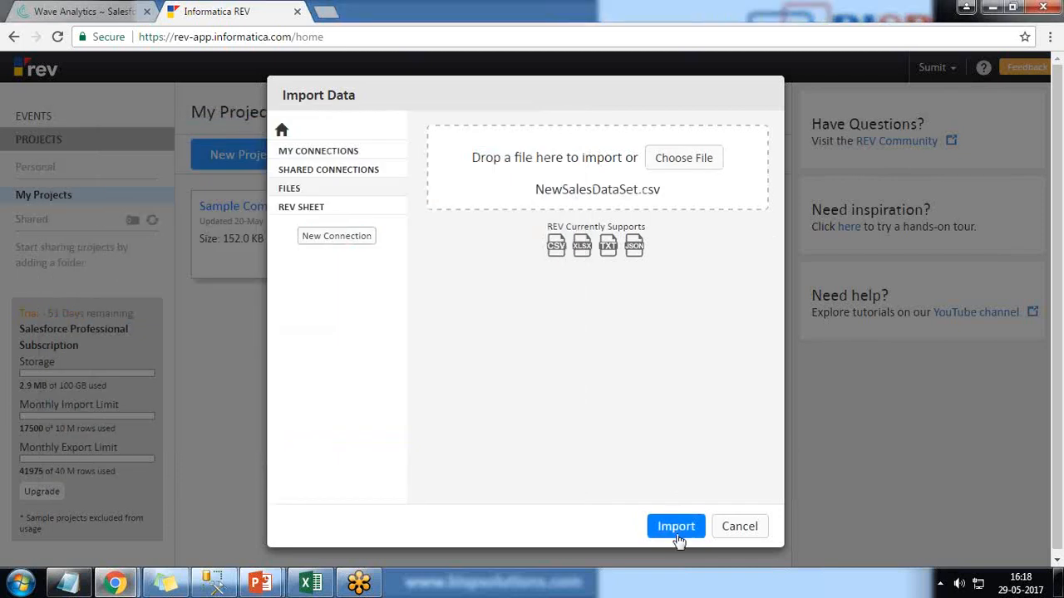
left_click(677, 527)
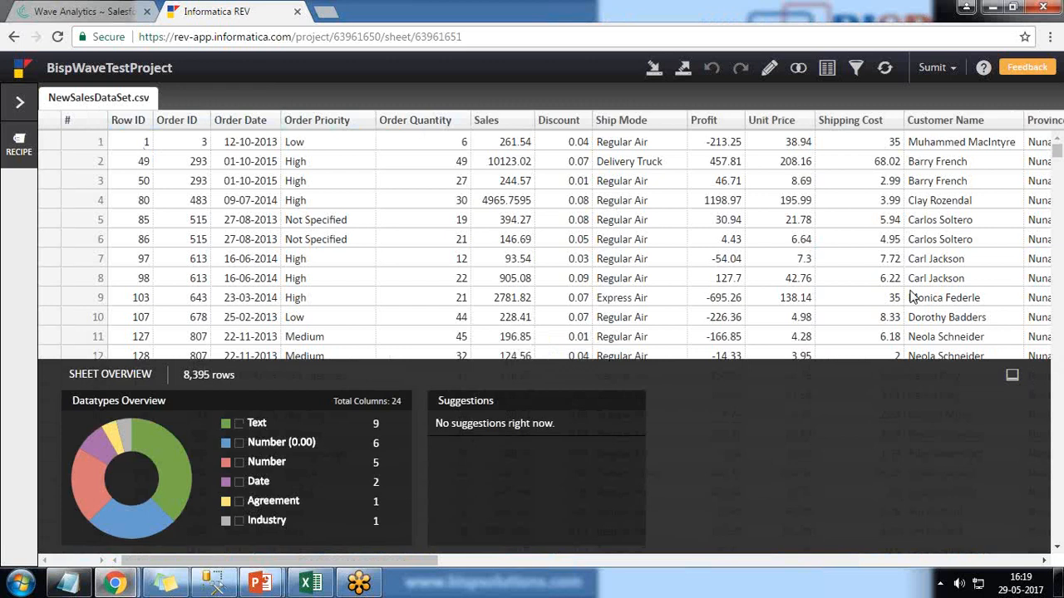
Step: Check the sheet for duplicate rows with Resolve duplicates and exit the panel
left_click_drag(411, 125, 487, 125)
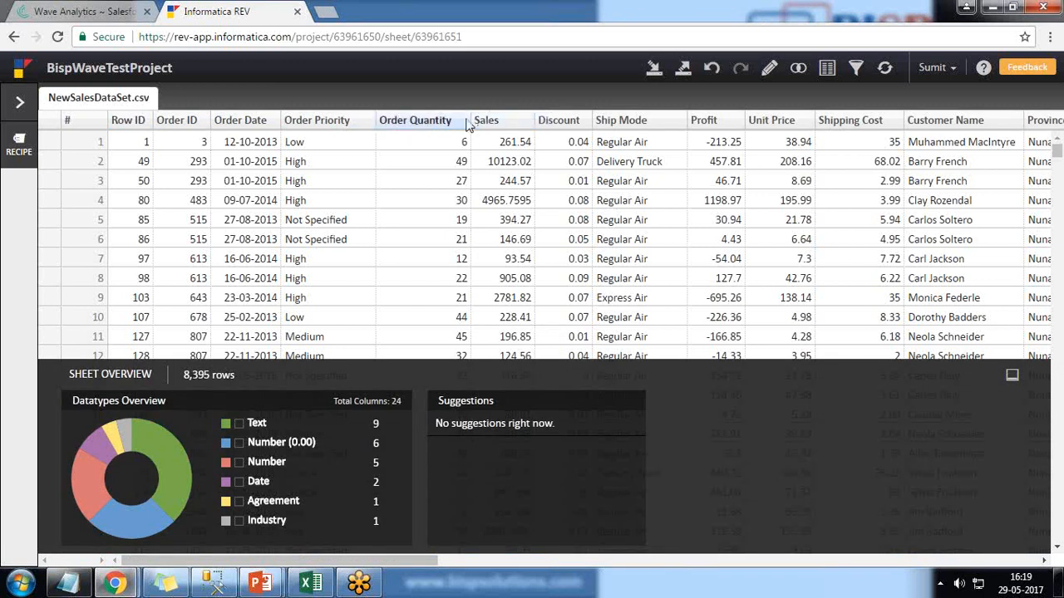
left_click(769, 71)
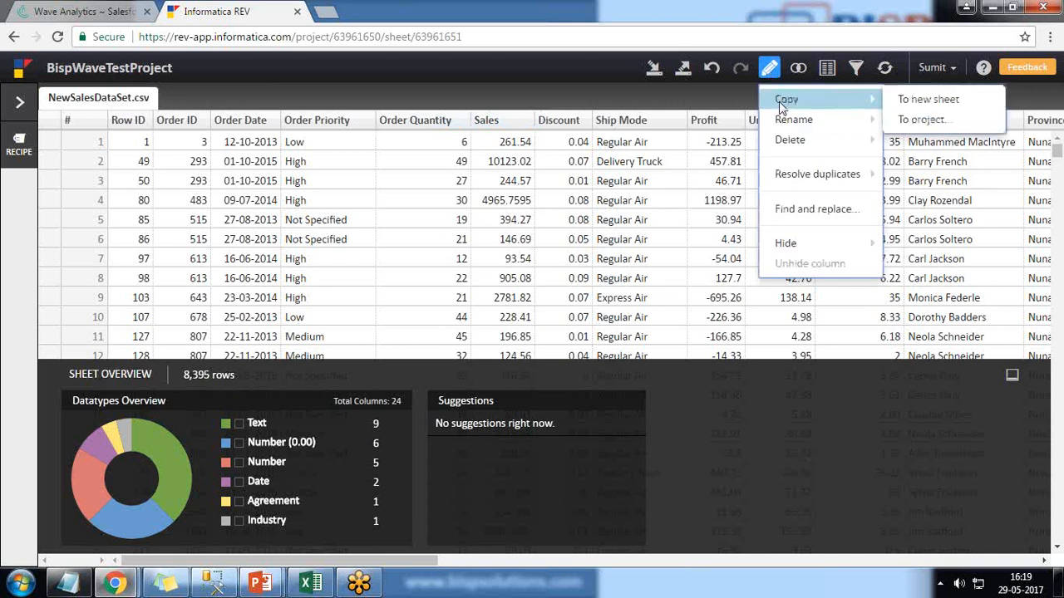
mouse_move(790, 142)
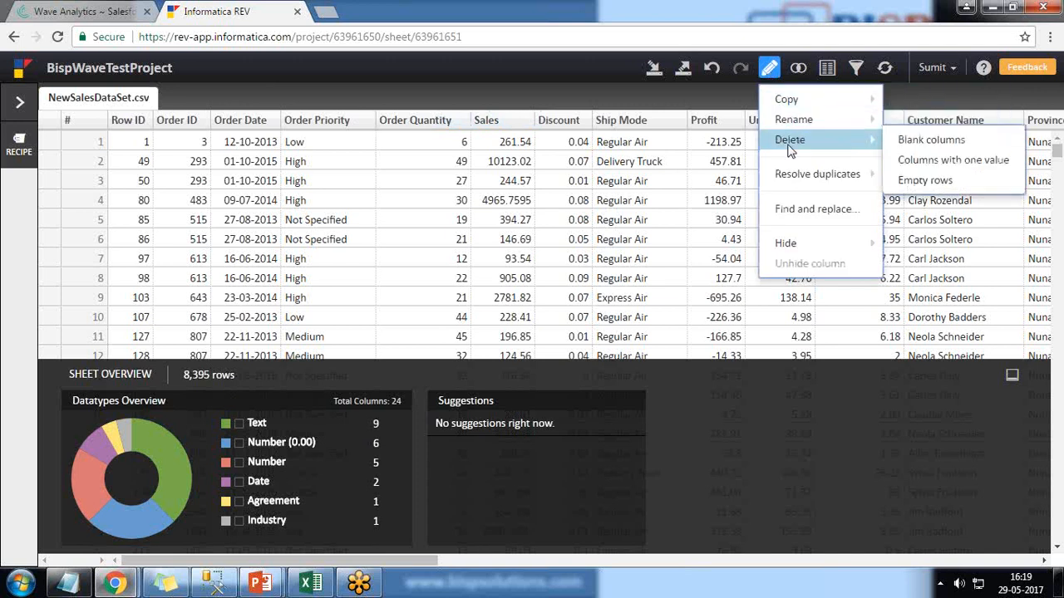
mouse_move(813, 178)
left_click(915, 175)
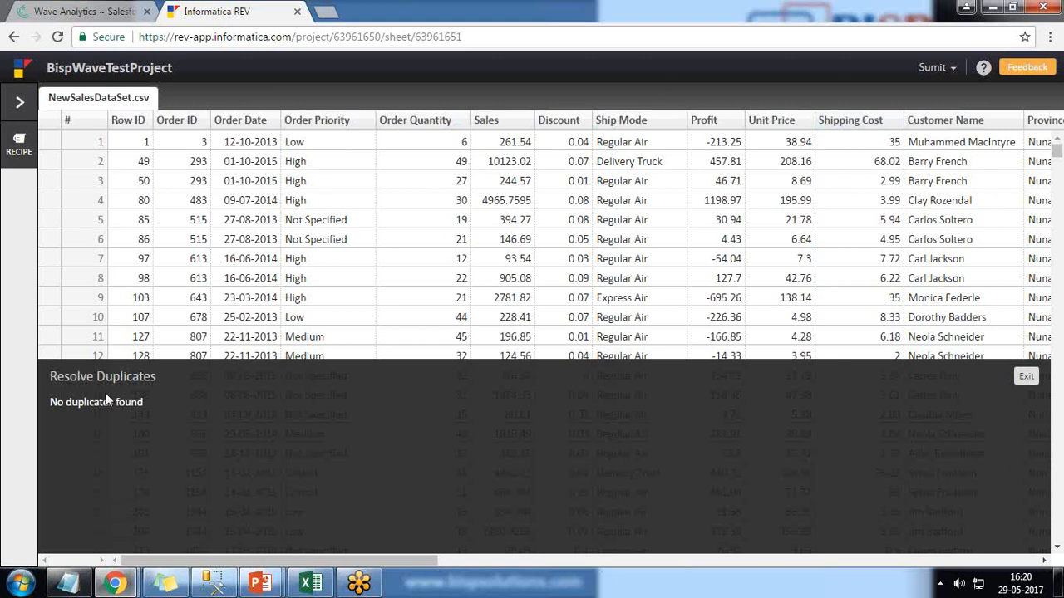
left_click(1022, 379)
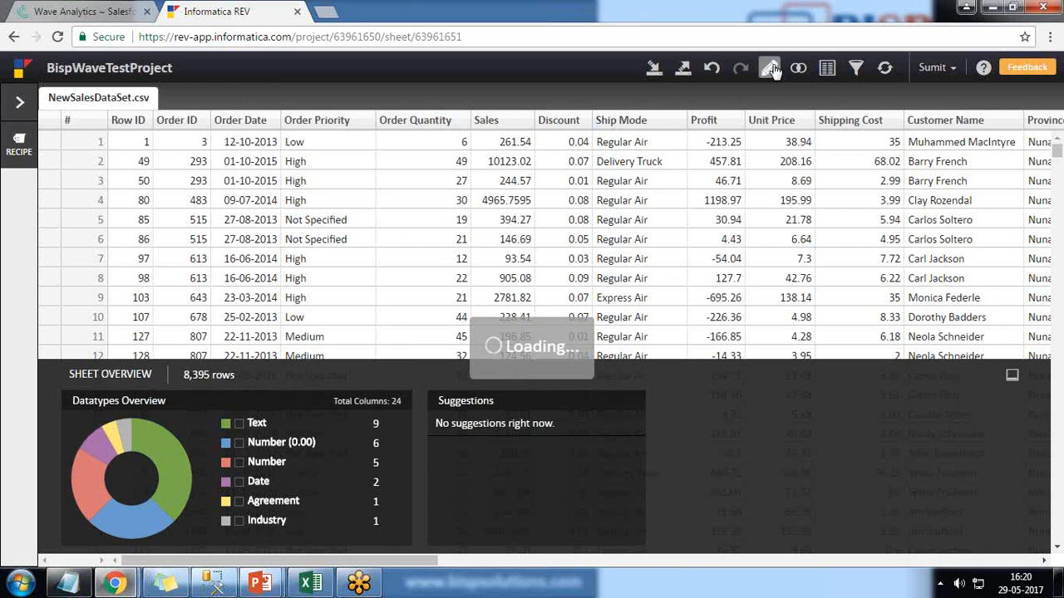
Step: Review the edit menu options for the Unit Price column and inspect the Ship Mode column overview
left_click(750, 166)
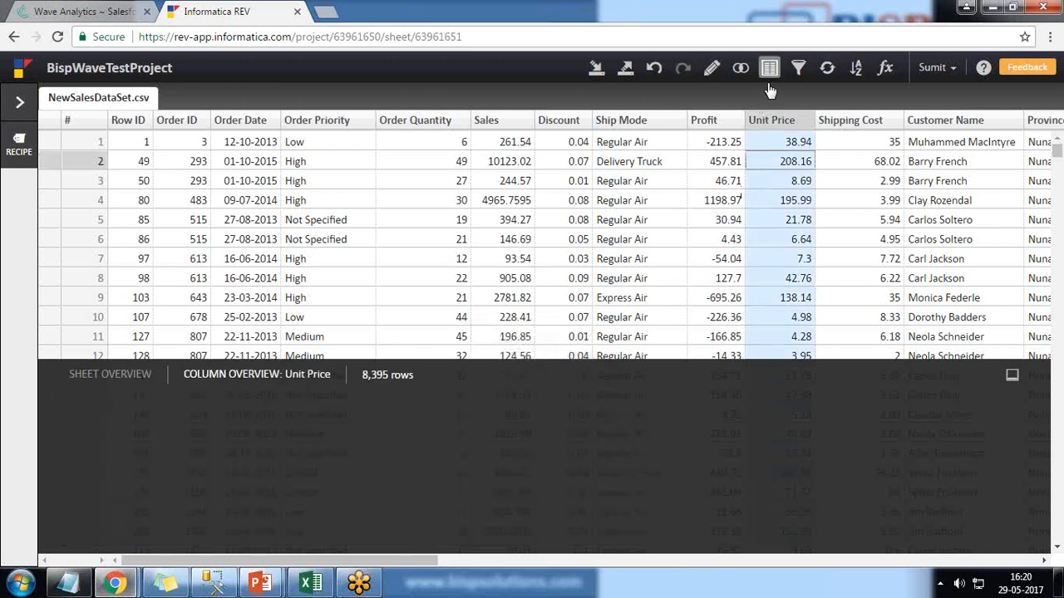
left_click(711, 67)
mouse_move(748, 324)
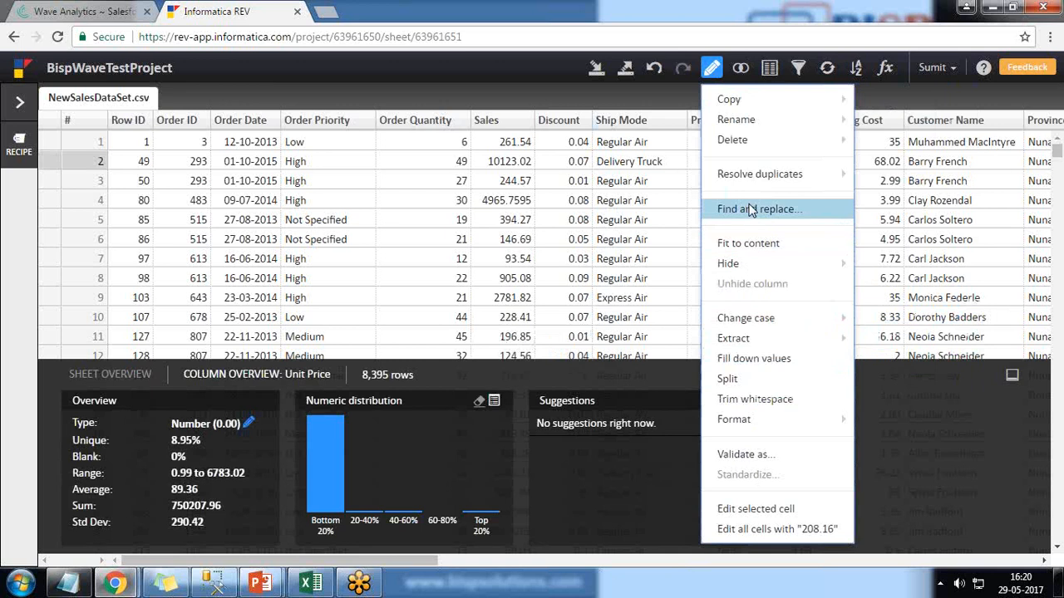
mouse_move(739, 266)
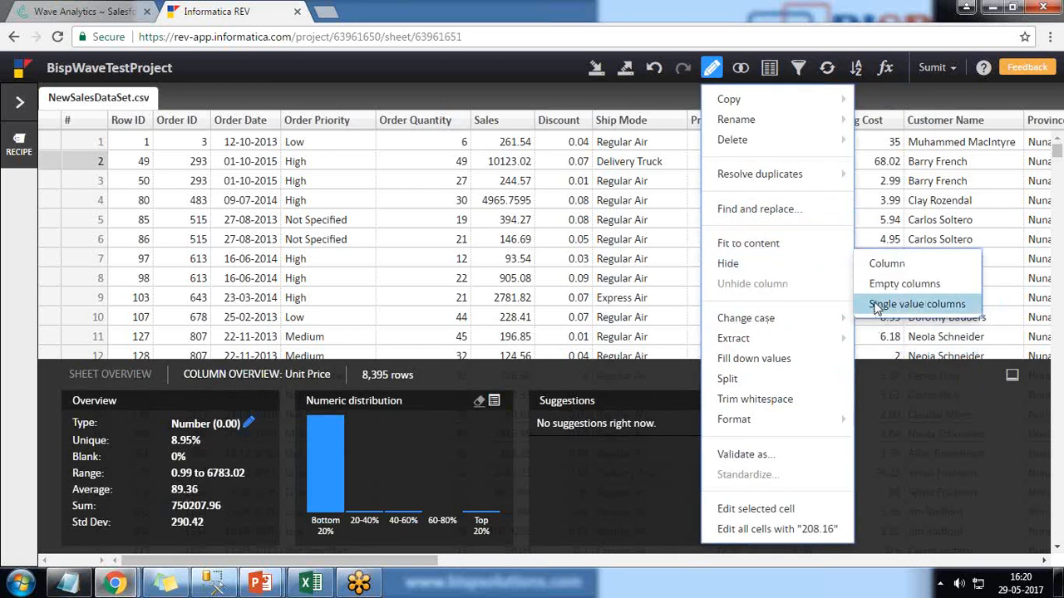
mouse_move(739, 347)
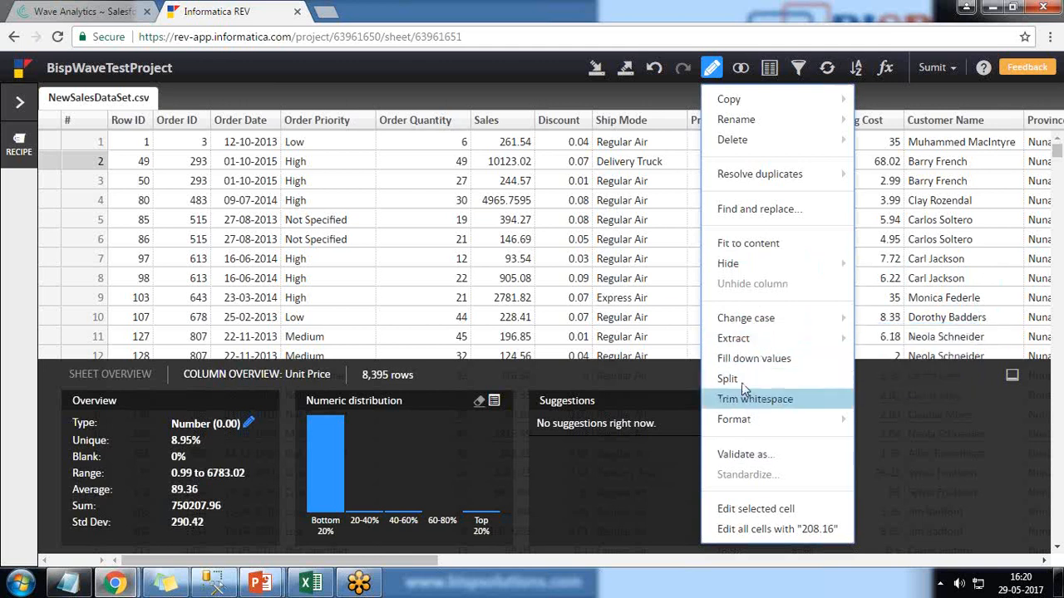
left_click(649, 244)
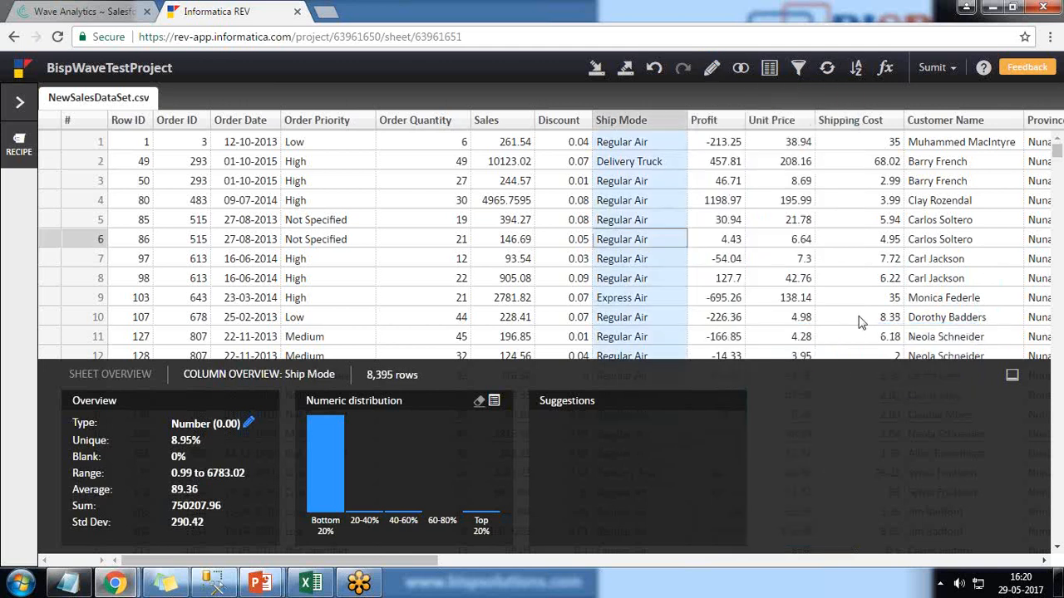
Step: Split the Customer Name column into 2 columns on whitespace, then undo the split
left_click(1045, 562)
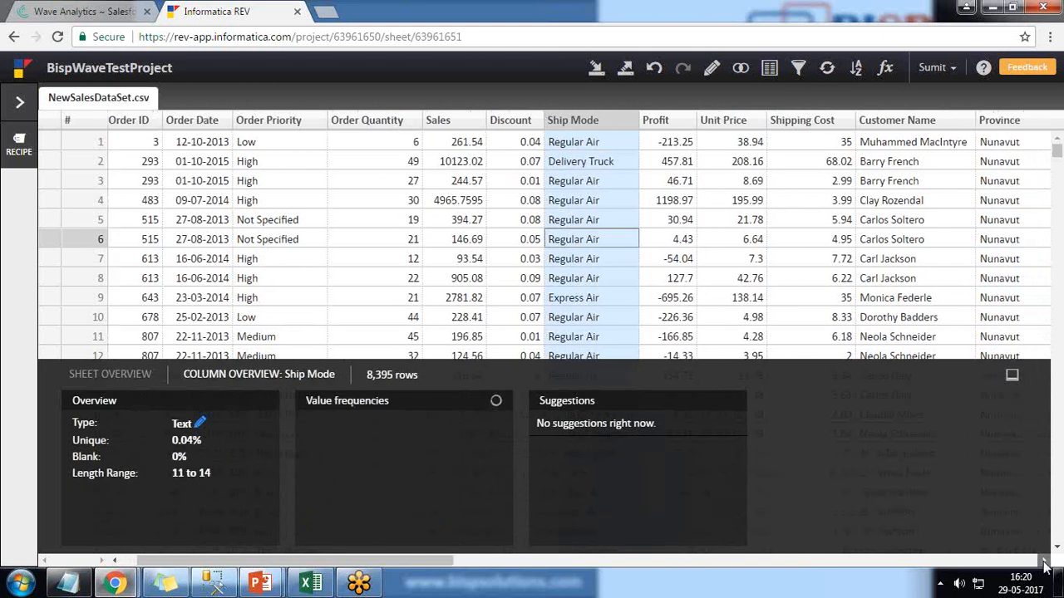
left_click(1045, 562)
left_click(1045, 563)
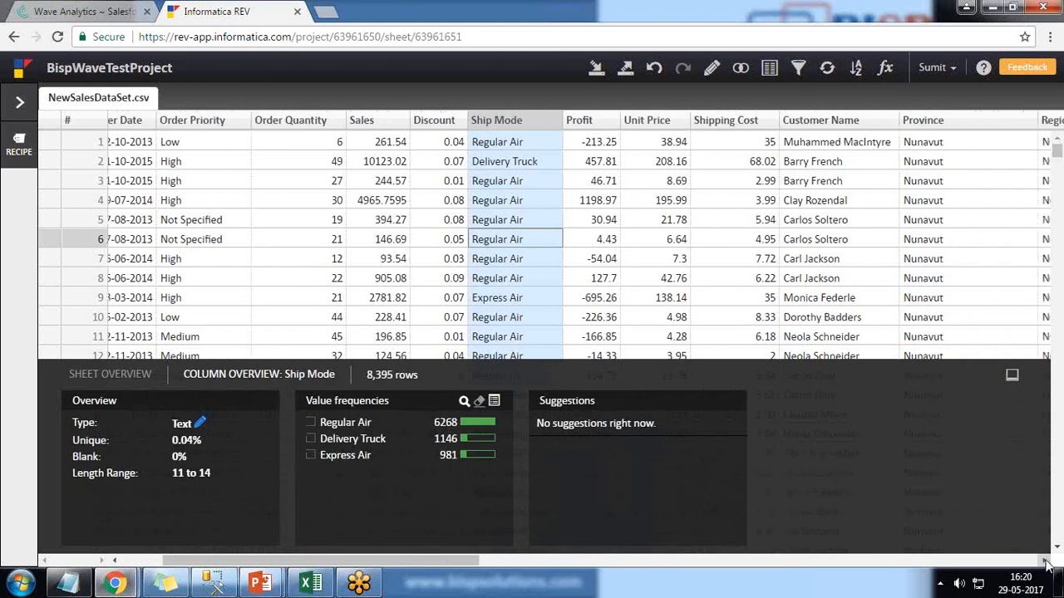
left_click(1046, 562)
left_click(1046, 563)
left_click(1045, 562)
left_click(688, 123)
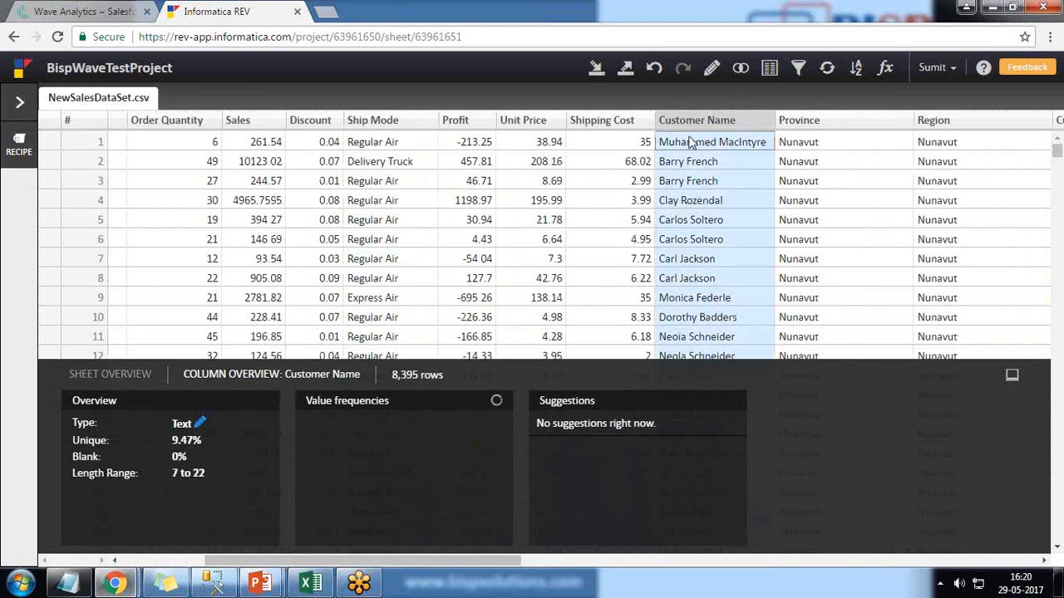
left_click(702, 81)
left_click(742, 382)
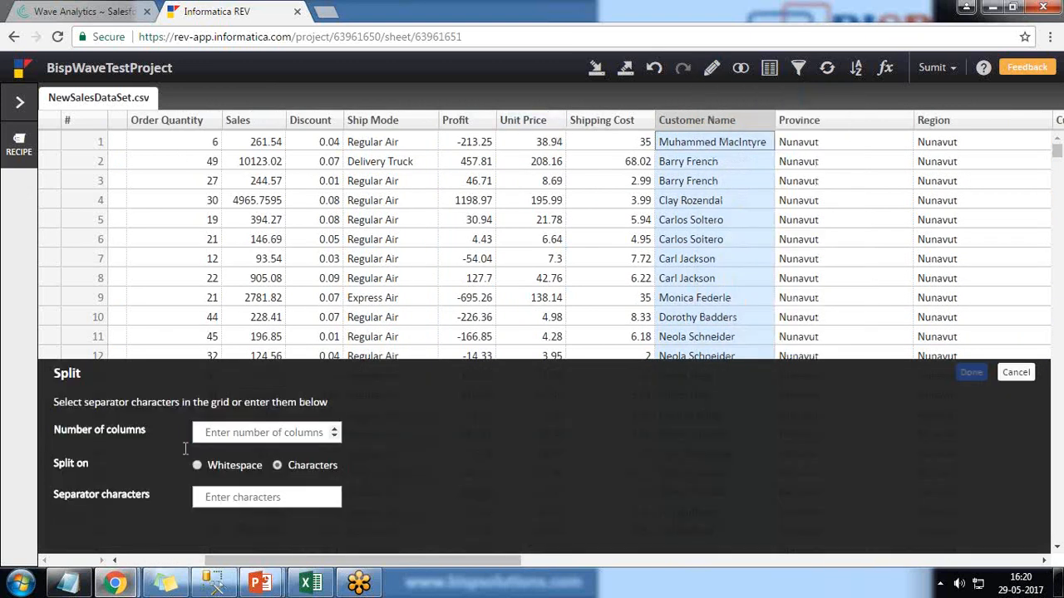
double_click(334, 429)
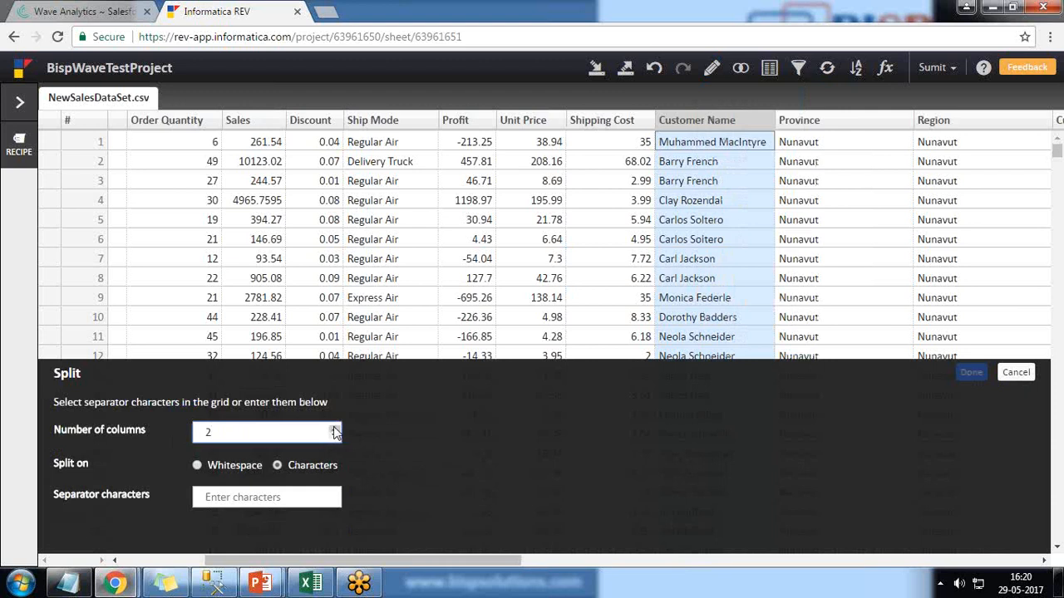
left_click(197, 467)
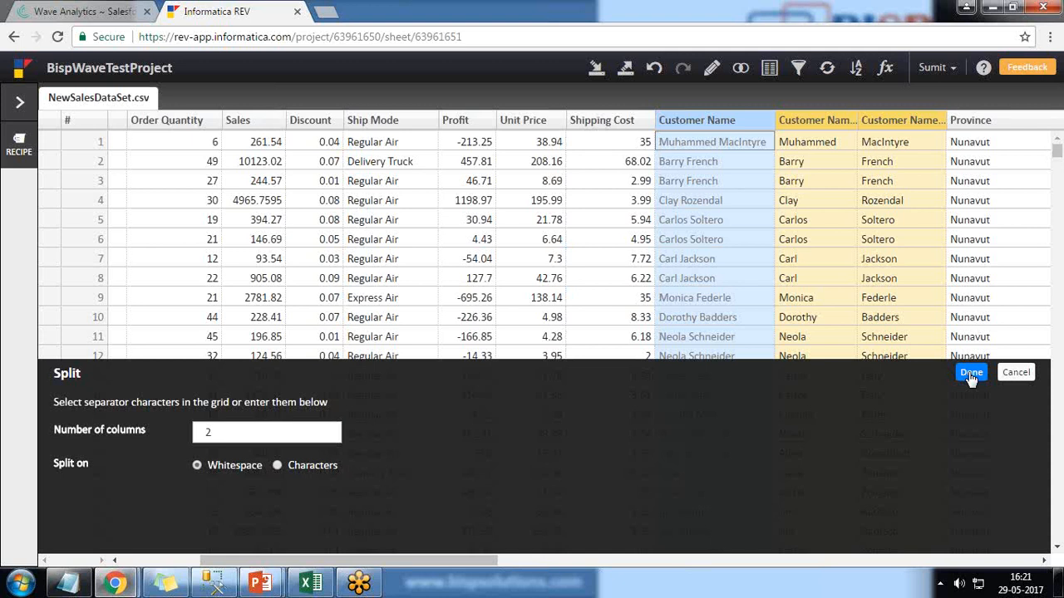
left_click(971, 374)
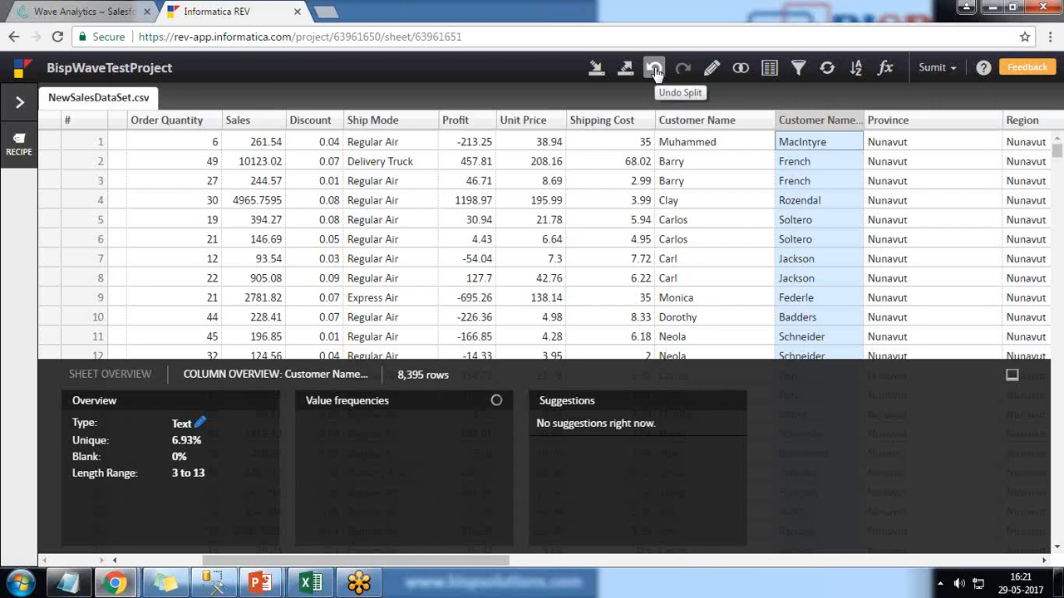
left_click(655, 70)
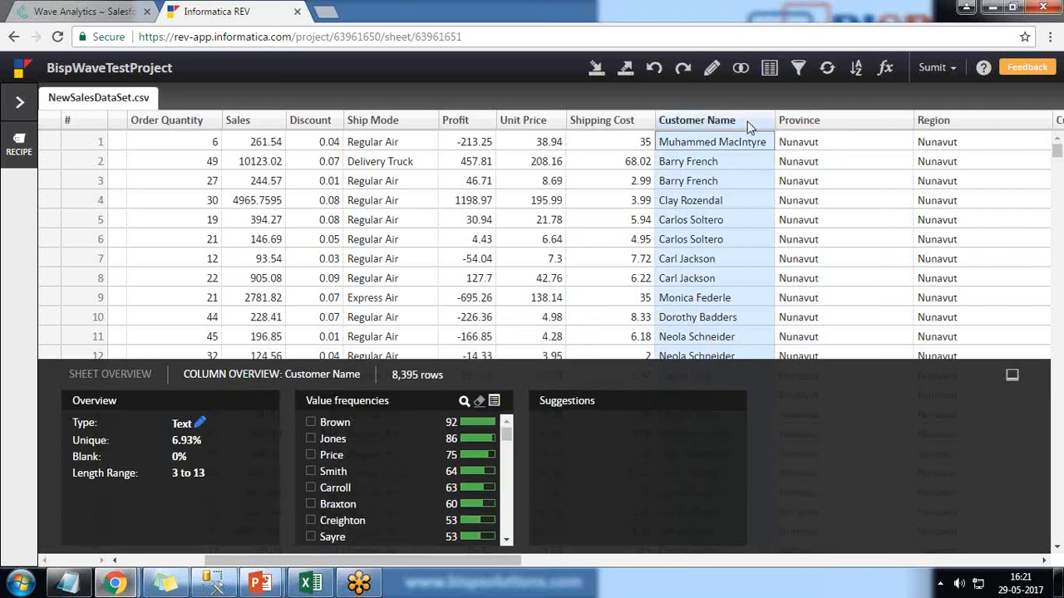
left_click(711, 67)
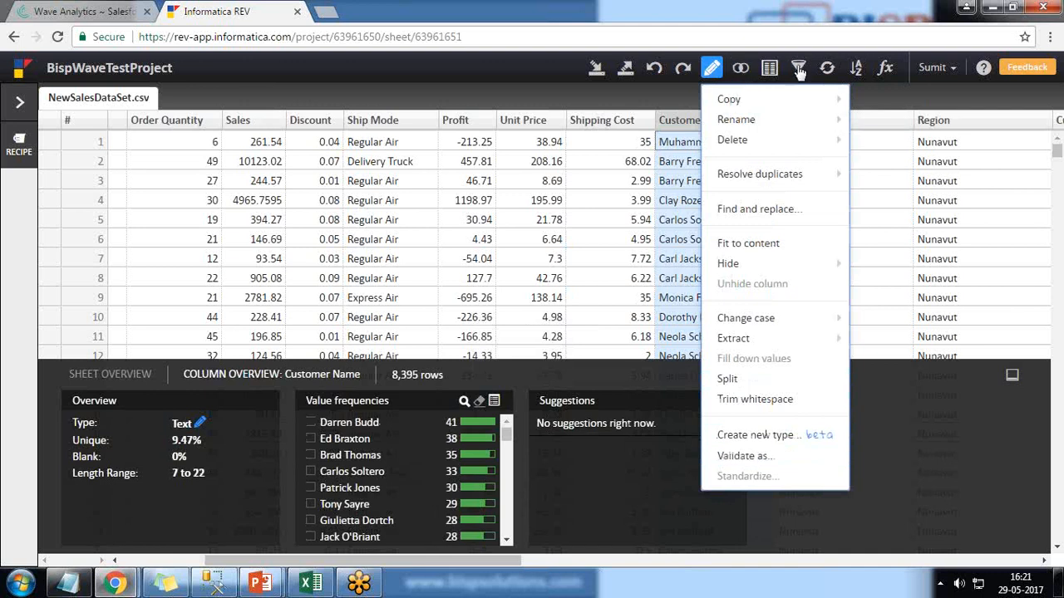
left_click(760, 101)
left_click(769, 68)
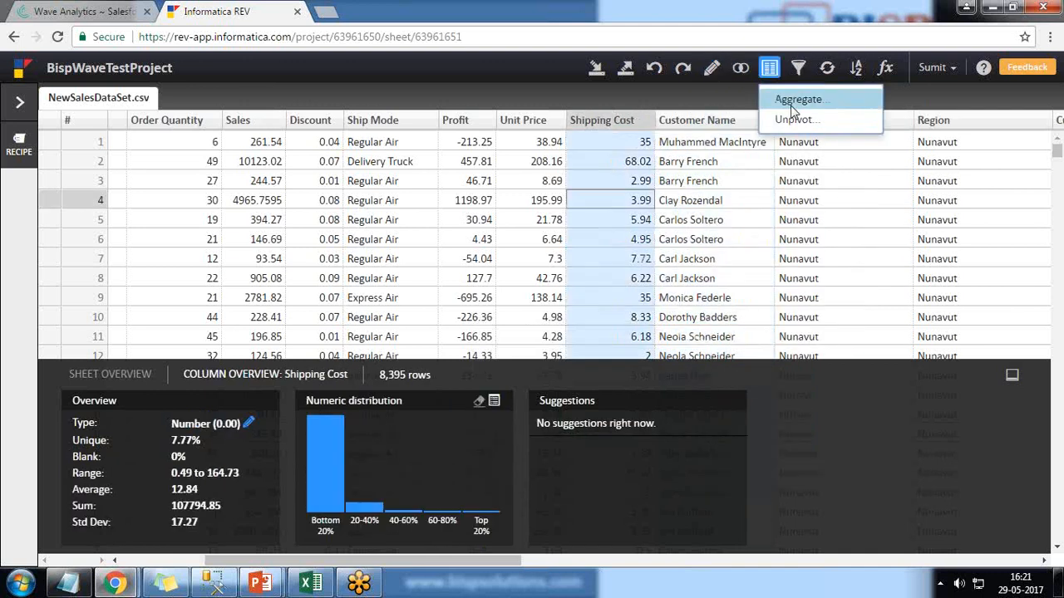
left_click(797, 73)
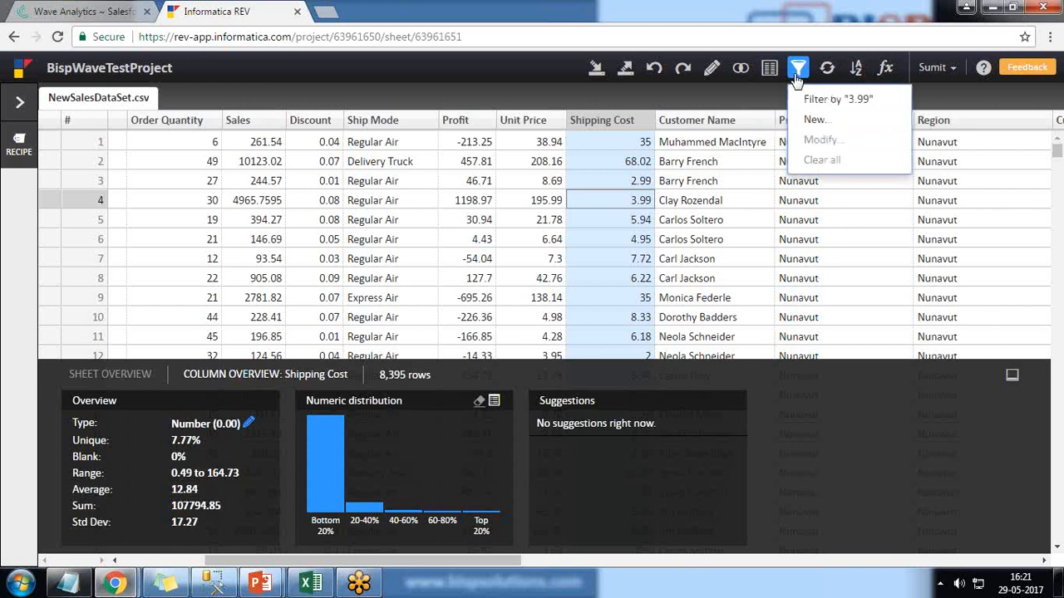
left_click(616, 198)
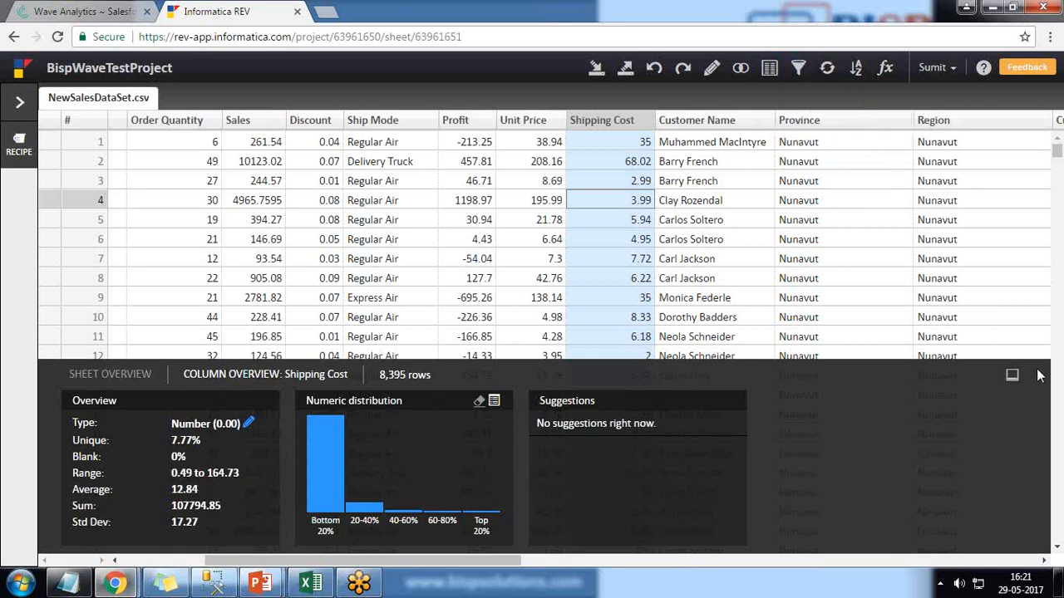
mouse_move(42, 347)
left_mouse_down()
mouse_move(51, 558)
mouse_move(708, 568)
mouse_move(701, 318)
mouse_move(51, 345)
left_mouse_up()
key("Escape")
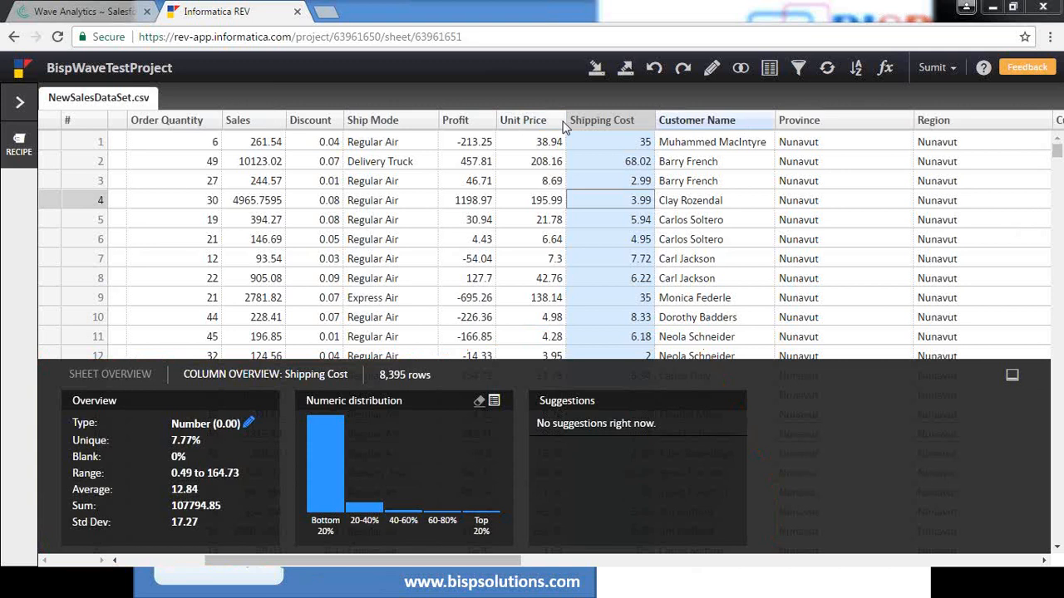
Step: Filter the rows to one customer from the Customer Name value frequencies, browse the matching rows, and clear the filter
left_click(524, 120)
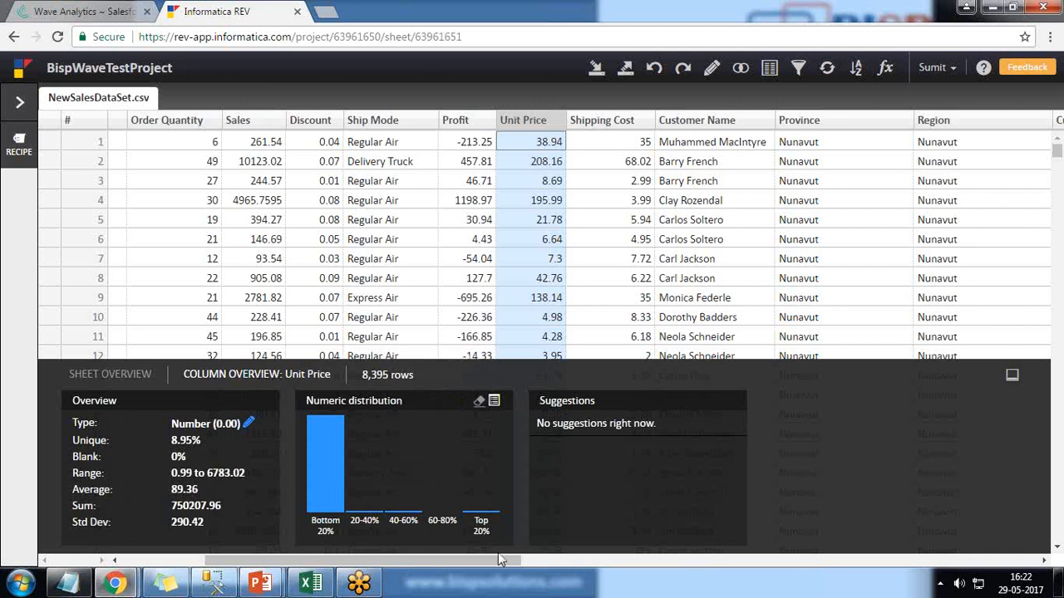
left_click(702, 127)
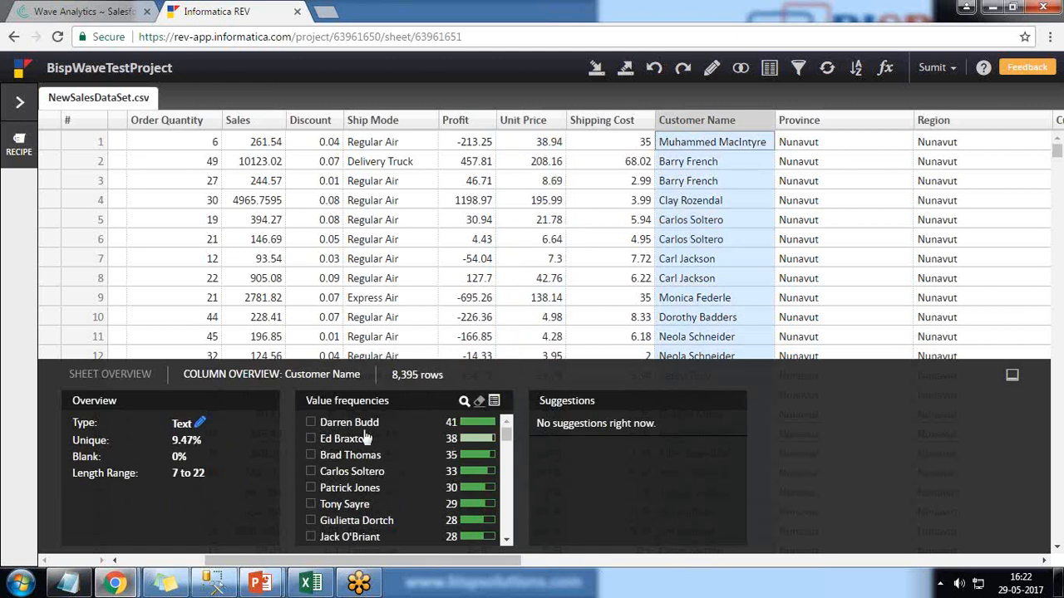
scroll(307, 423, "down", 2)
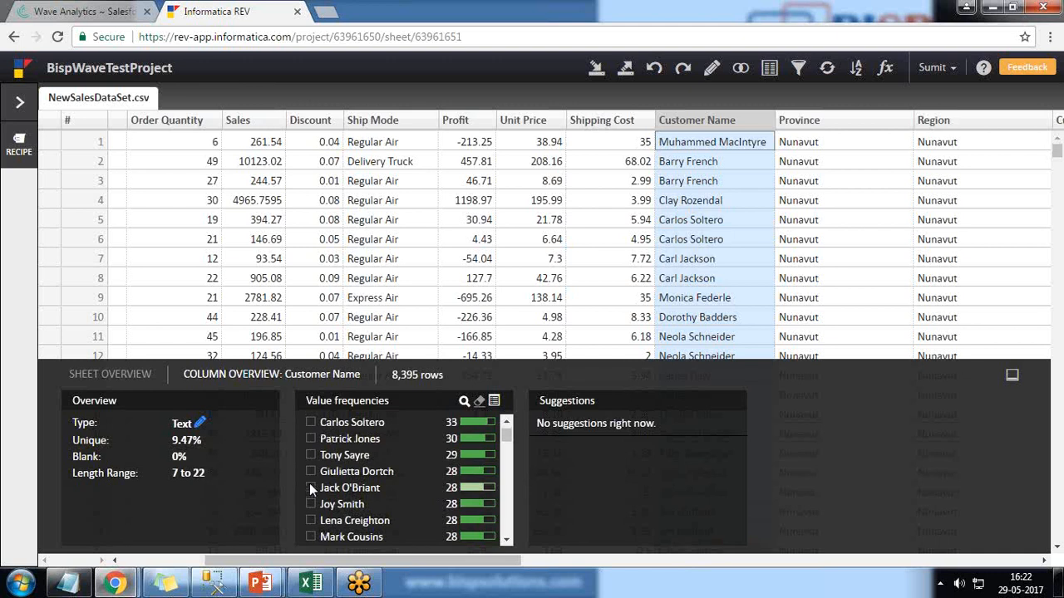
left_click(310, 487)
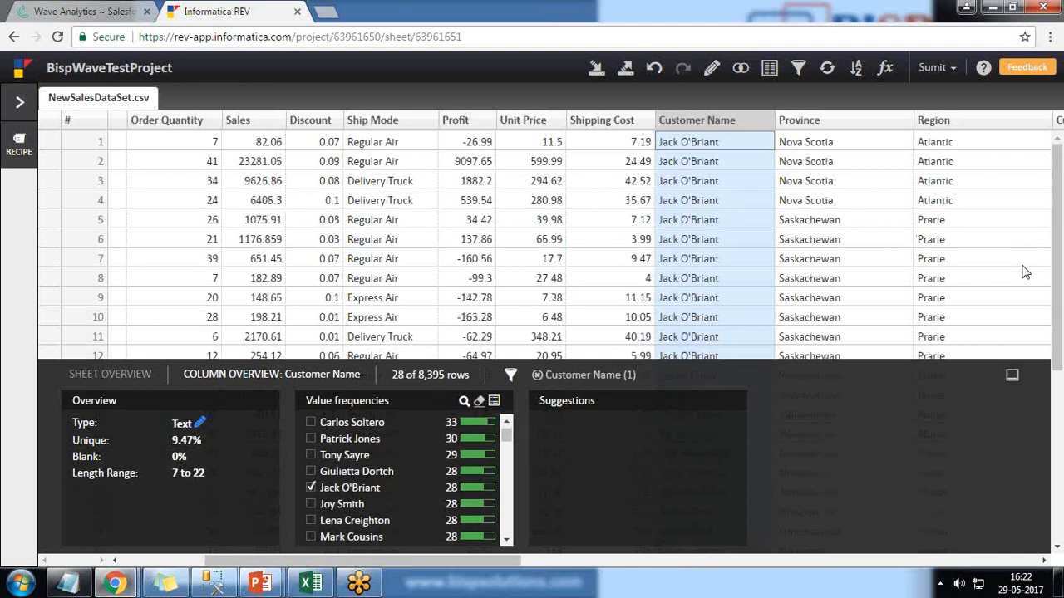
scroll(691, 265, "down", 2)
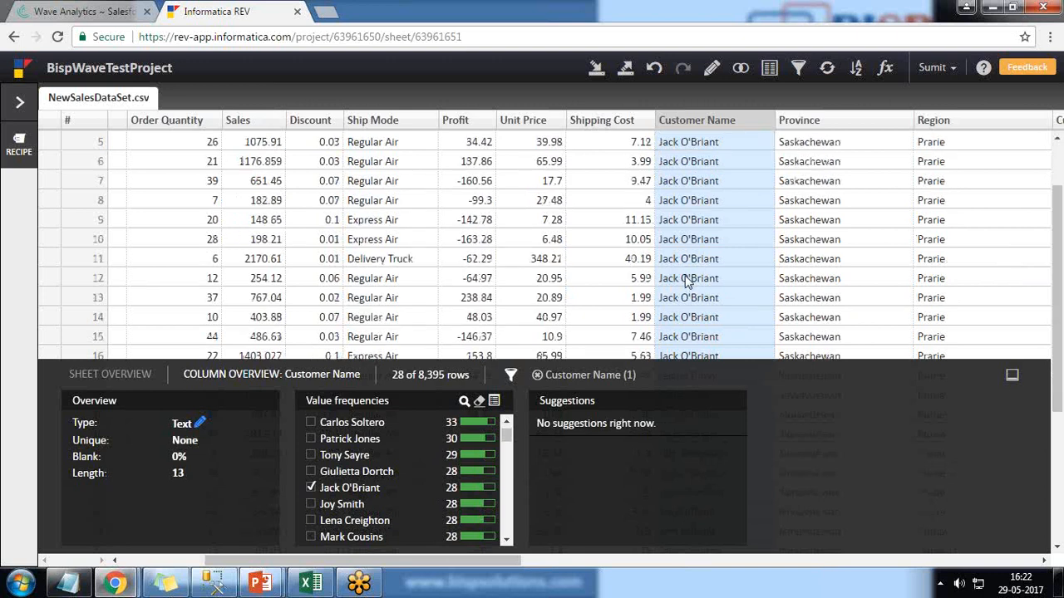
scroll(689, 273, "down", 3)
scroll(688, 273, "up", 2)
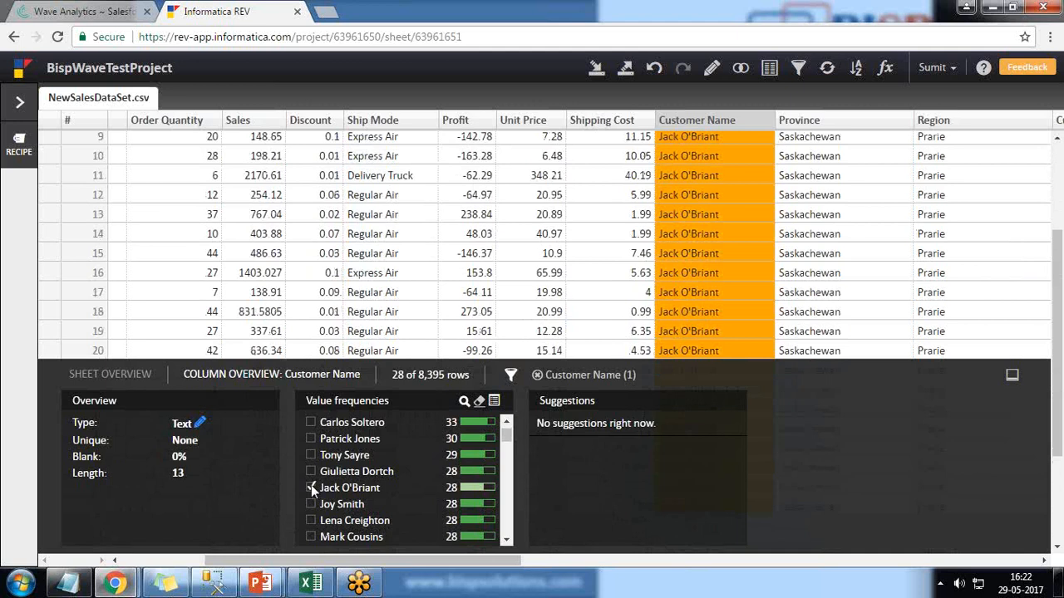
left_click(19, 148)
left_click(247, 101)
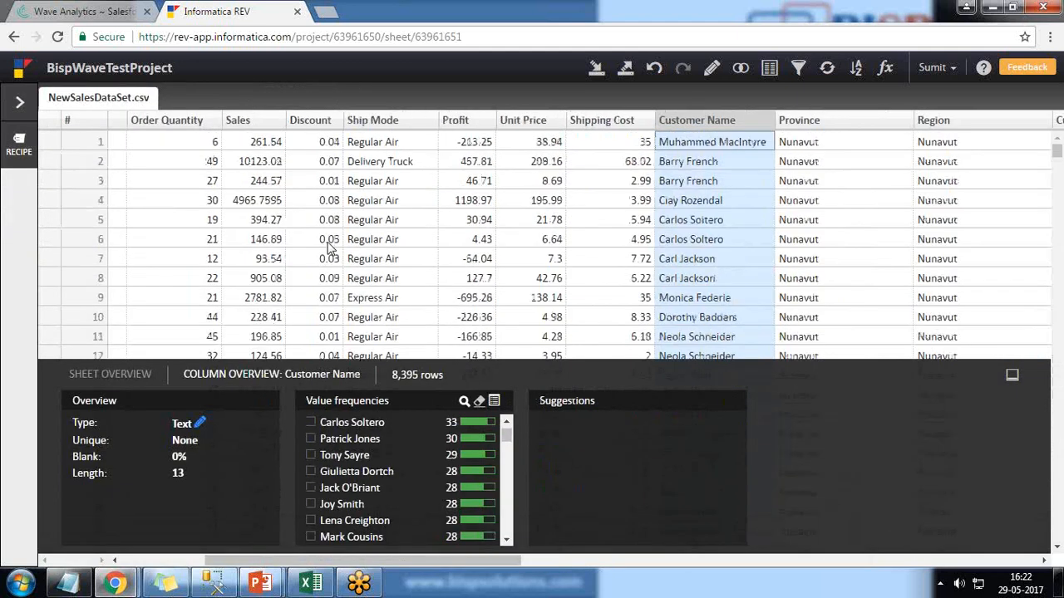
Step: Start a new formula column based on the Sales column with the formula Sales*20/100
left_click(515, 152)
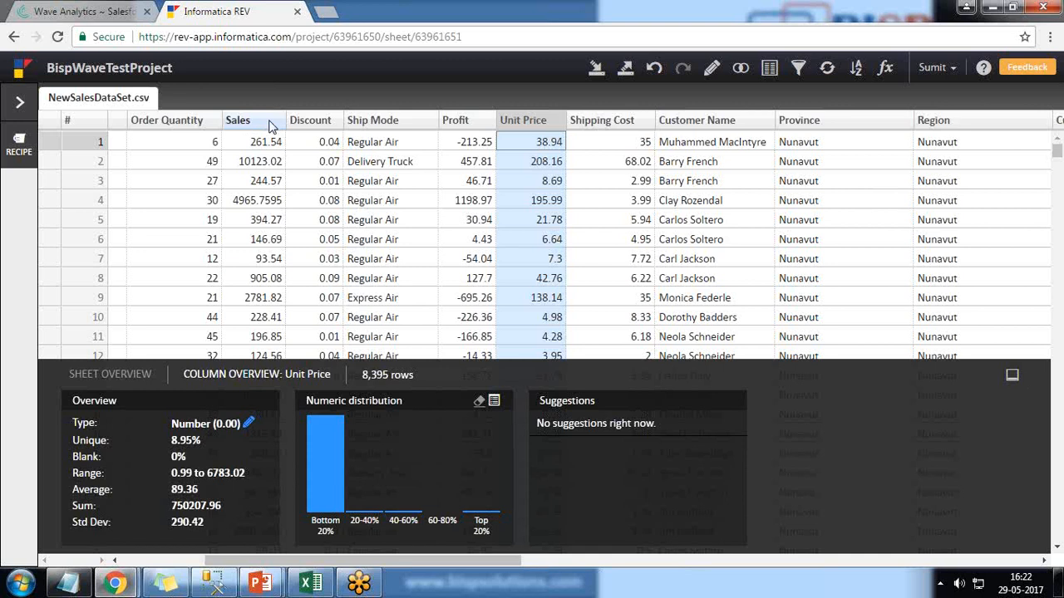
left_click(711, 70)
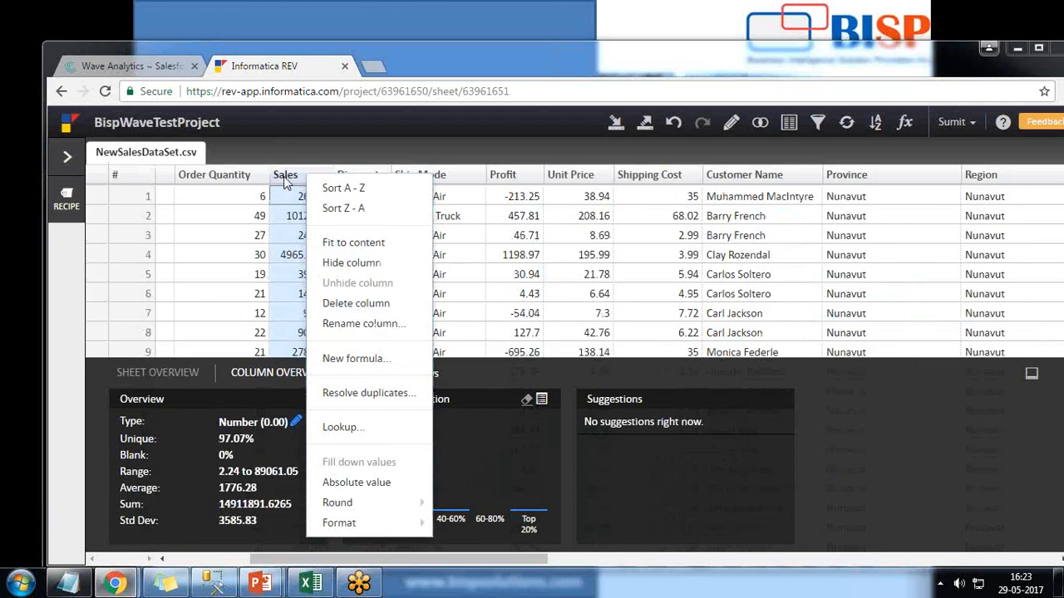
left_click(288, 176)
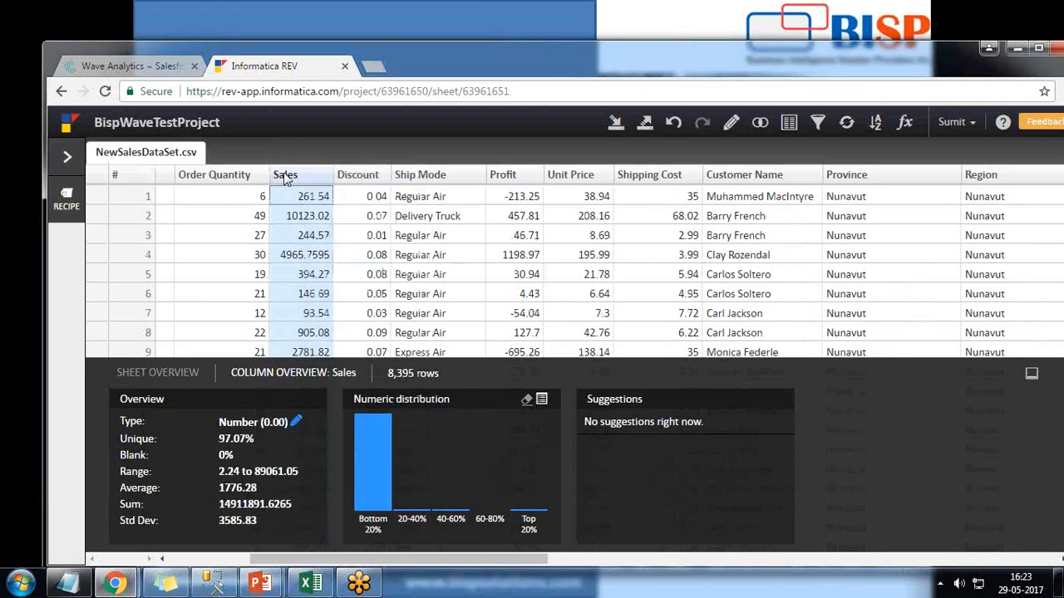
left_click(289, 178)
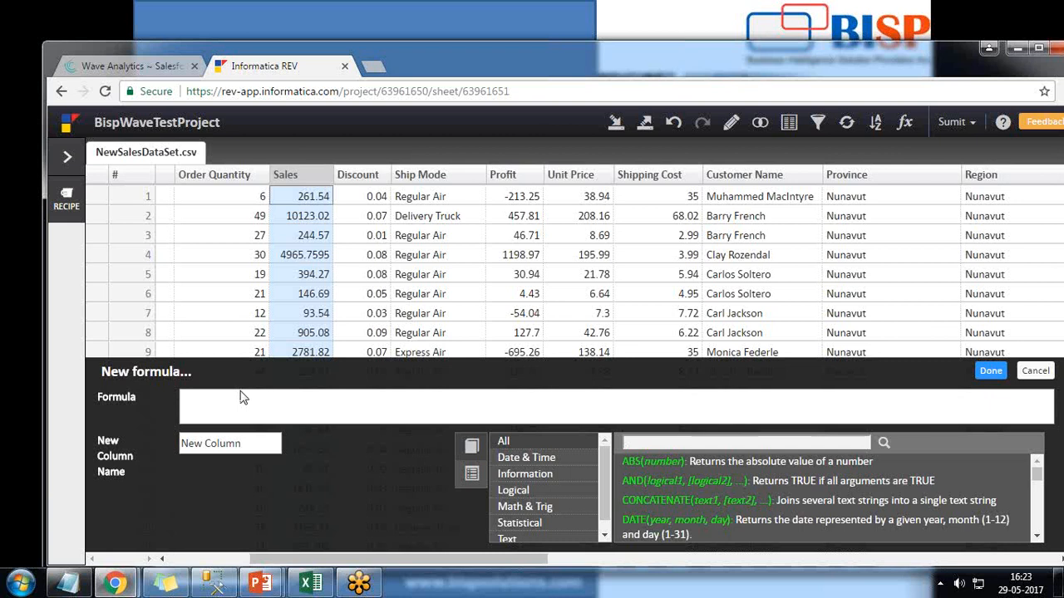
type("sal")
key("Return")
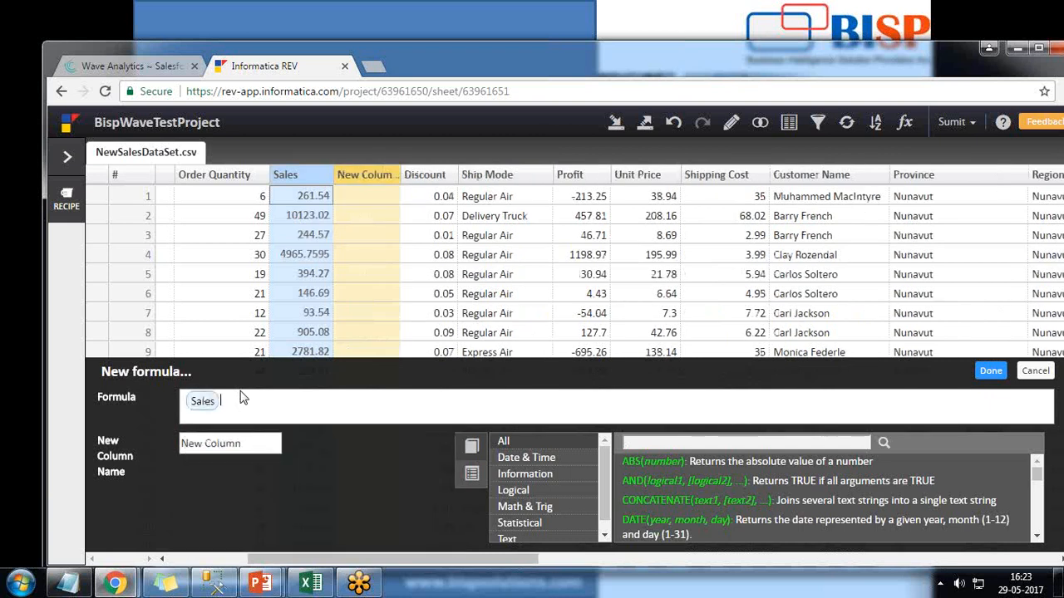
type("*20/100")
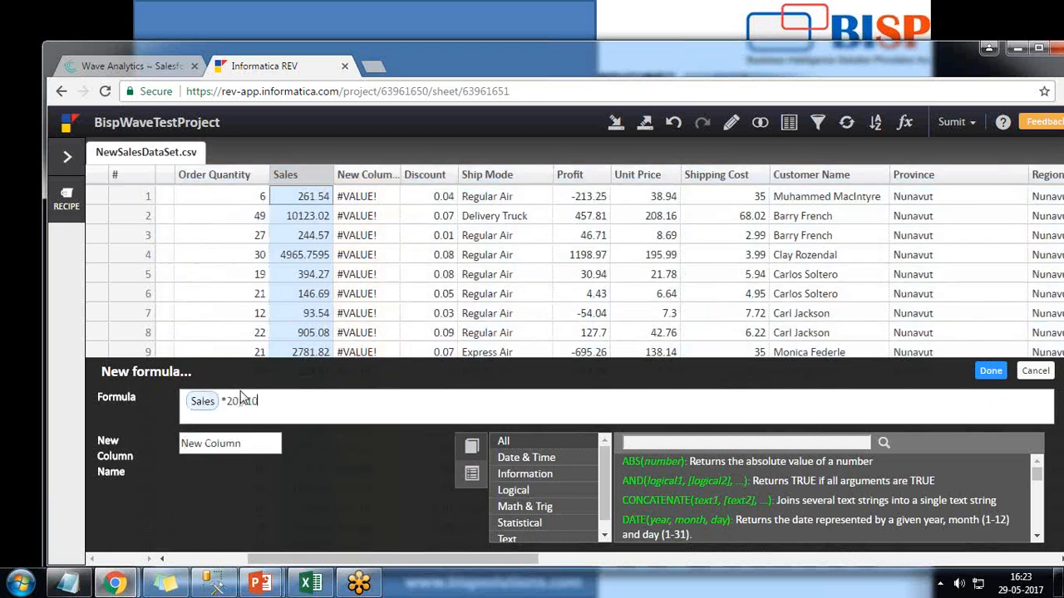
key("Home")
type("(")
left_click(243, 401)
type(")")
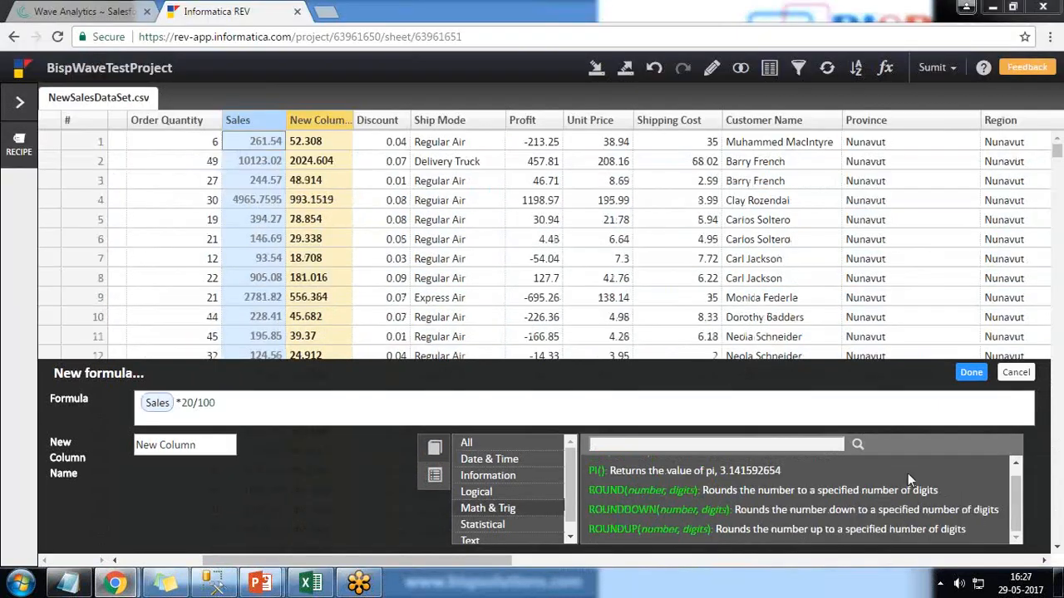
Step: Name the new formula column Tax Calculated and apply the formula
left_click_drag(238, 405, 106, 402)
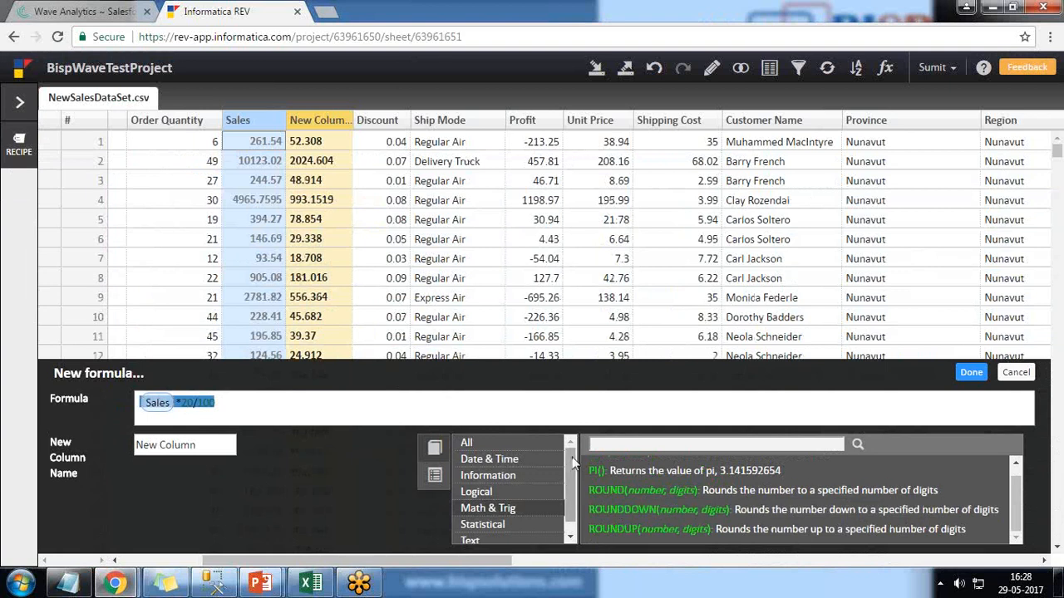
left_click_drag(572, 458, 570, 481)
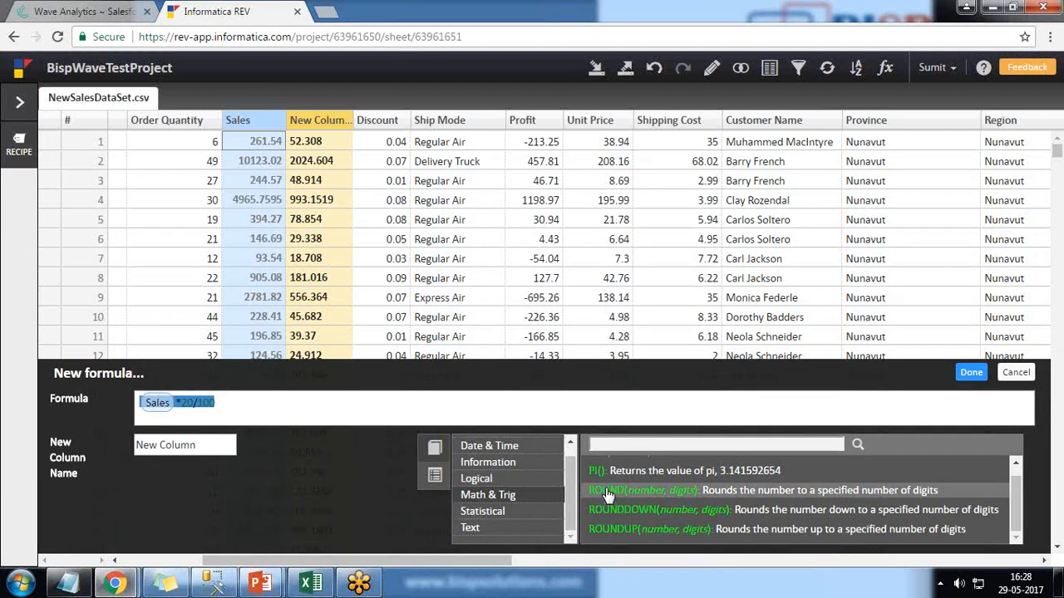
scroll(499, 490, "up", 1)
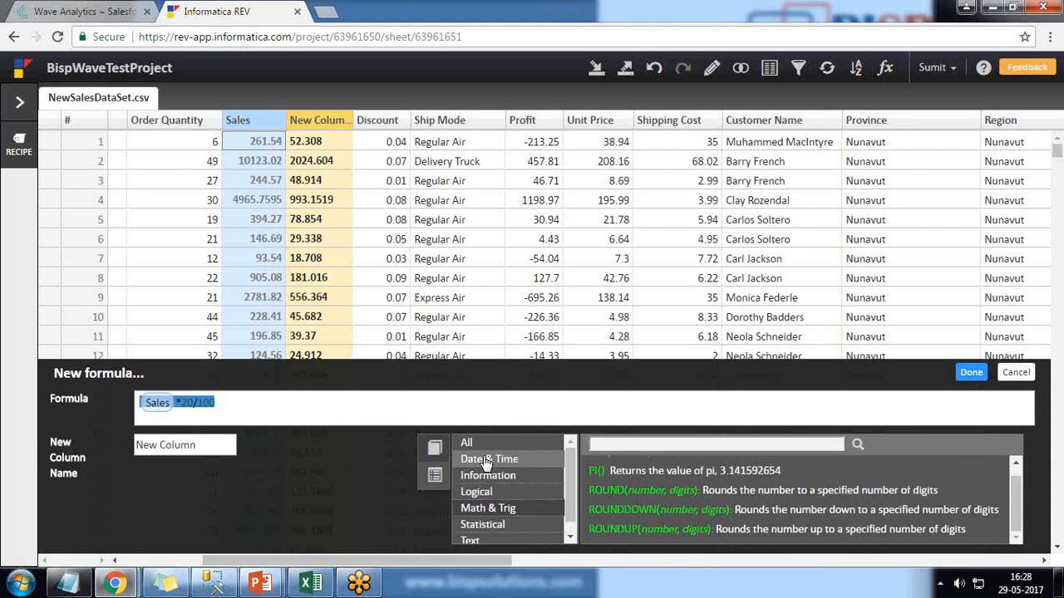
left_click(193, 440)
type("Ta")
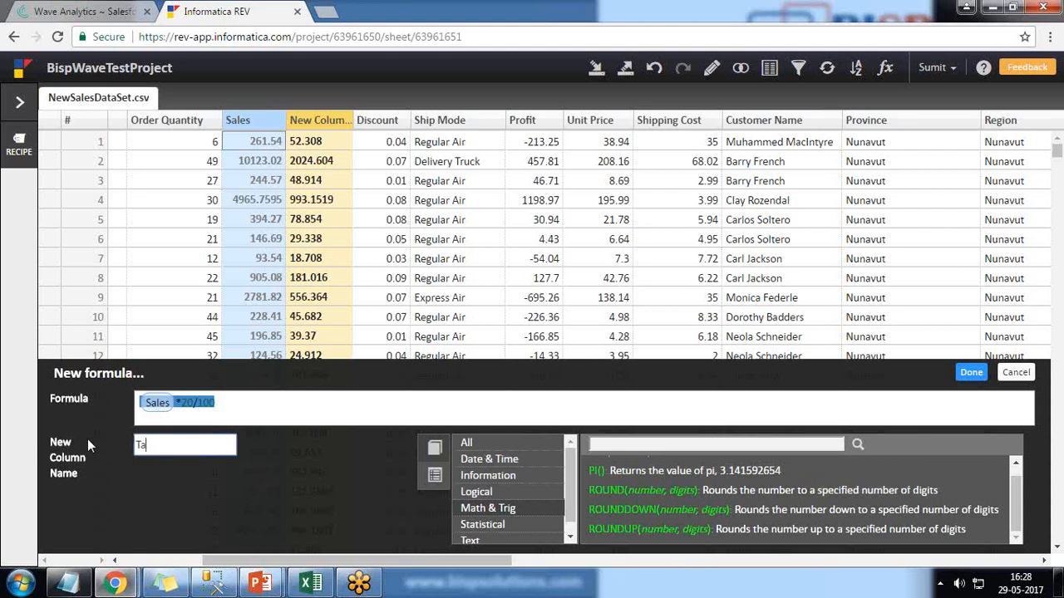
type("x Calculated")
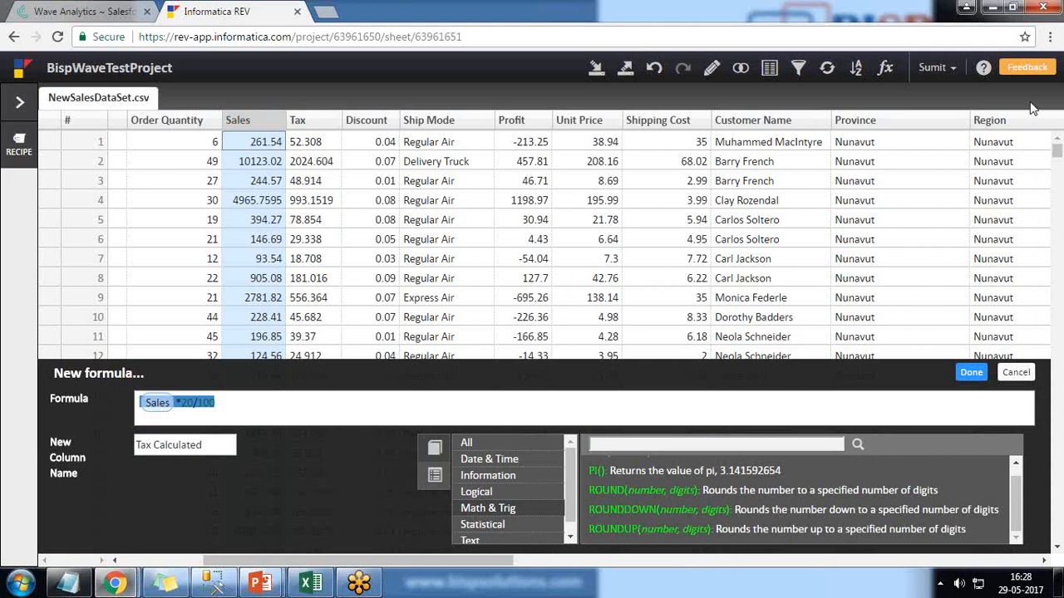
left_click(969, 373)
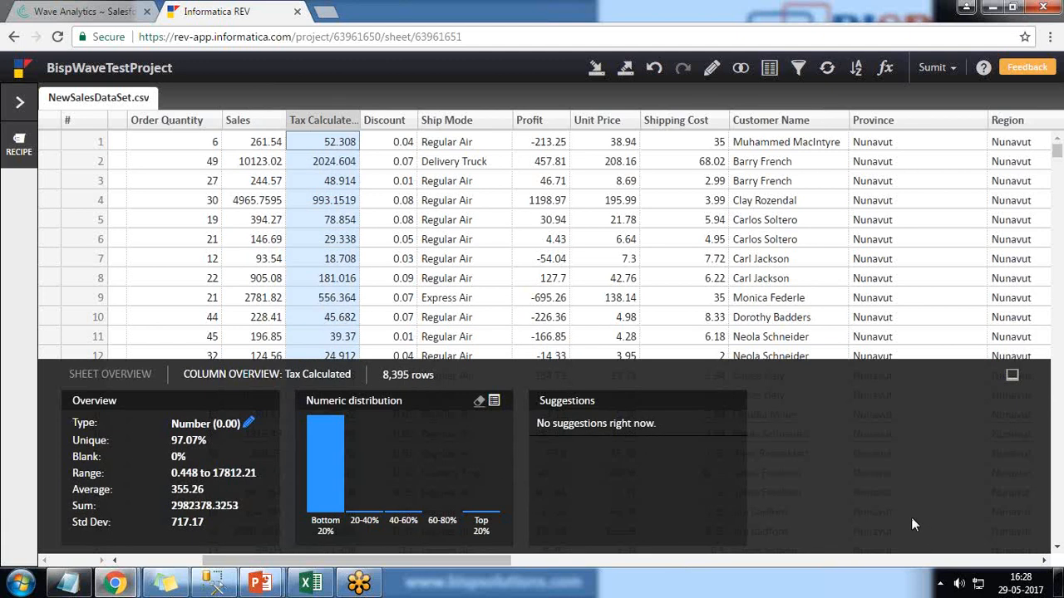
Step: Start exporting the sheet to Salesforce Analytics and select the Salesforce Wave connection
left_click(628, 71)
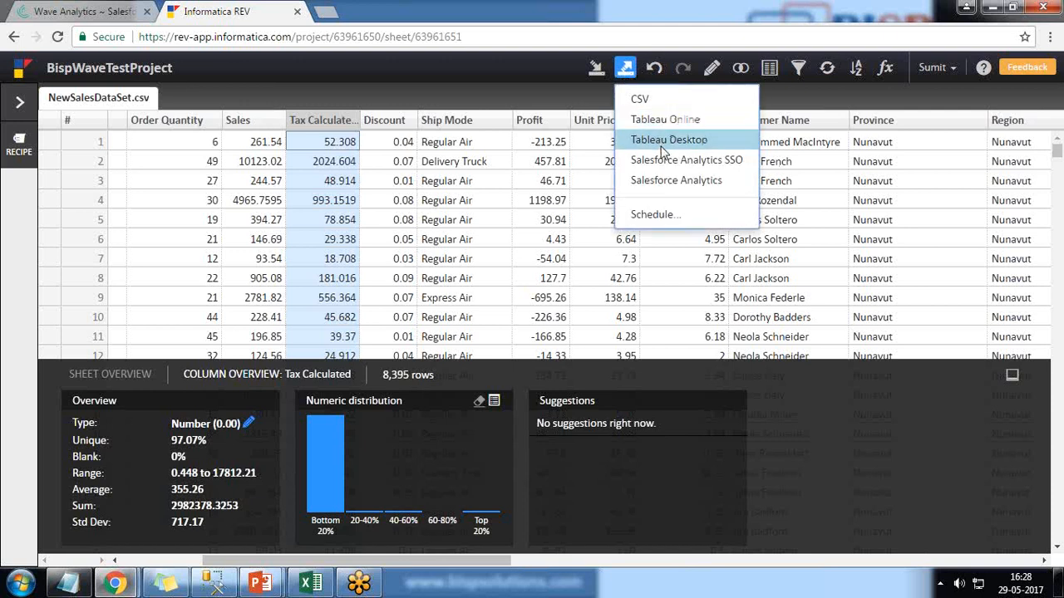
left_click(665, 187)
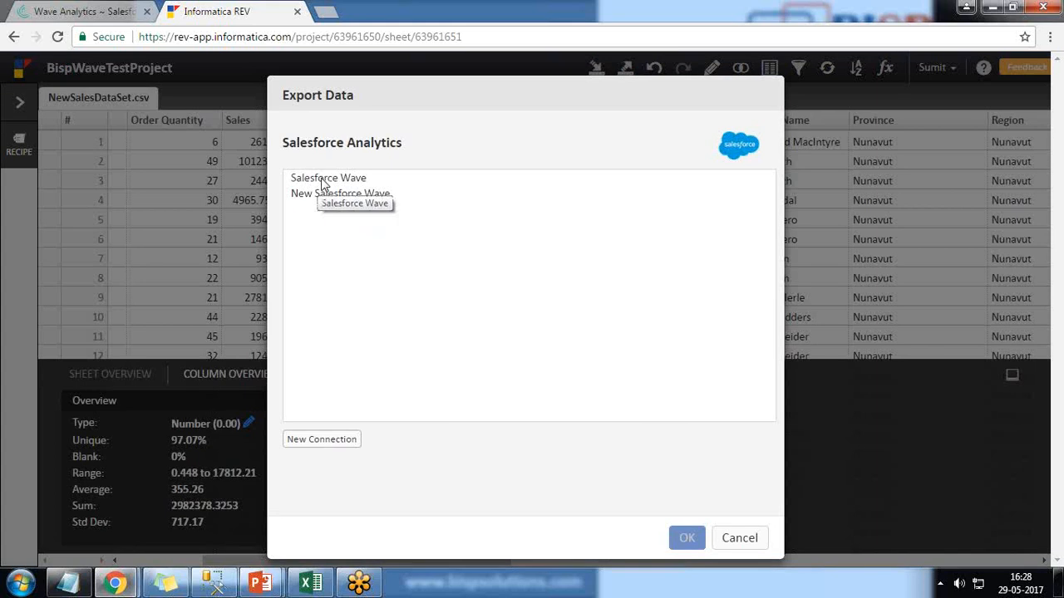
left_click(321, 180)
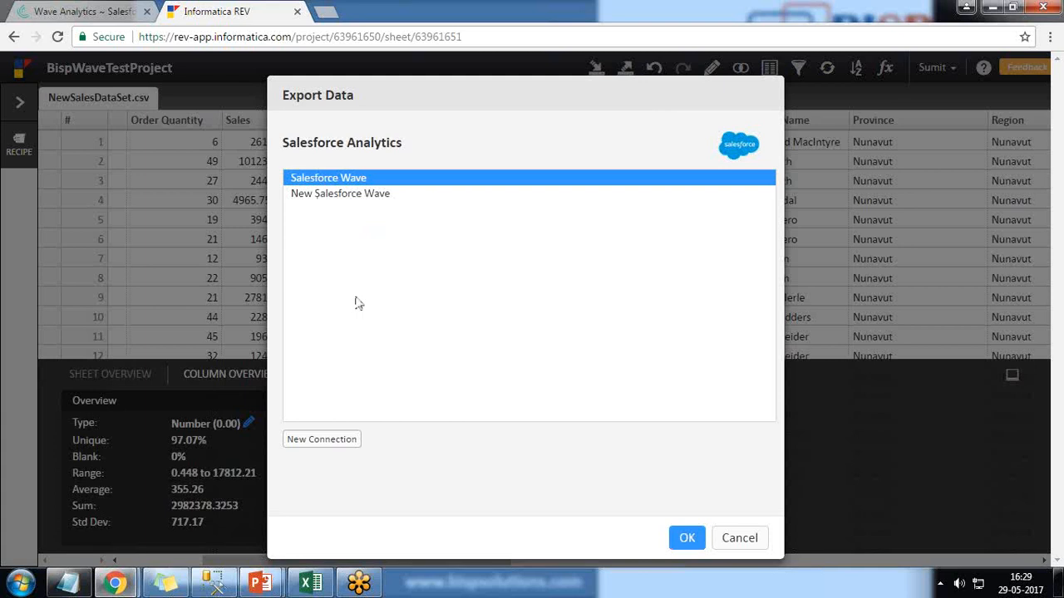
left_click(332, 441)
left_click(490, 182)
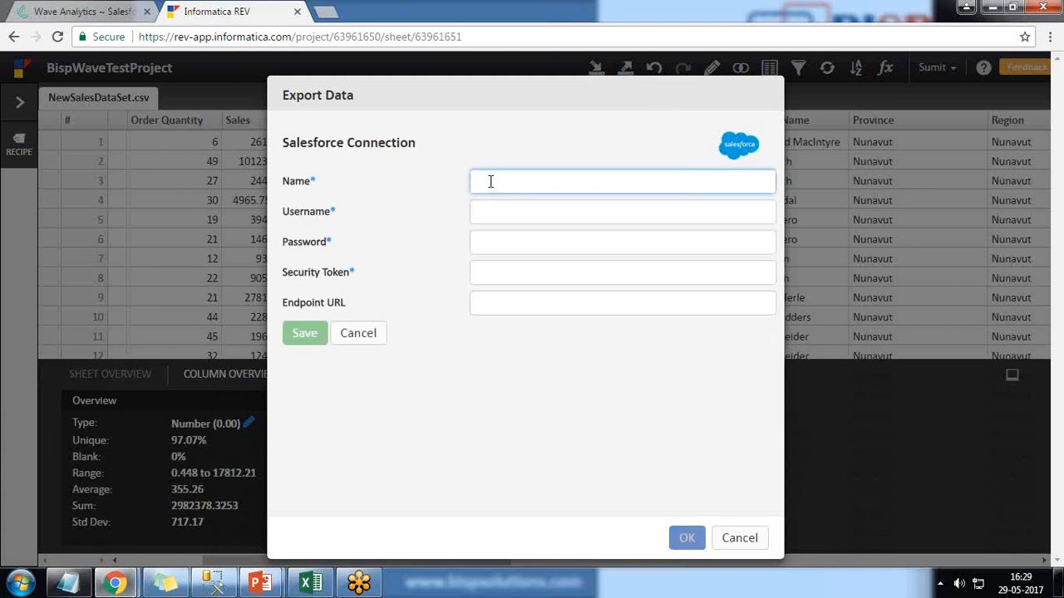
left_click(490, 212)
left_click(490, 241)
left_click(487, 277)
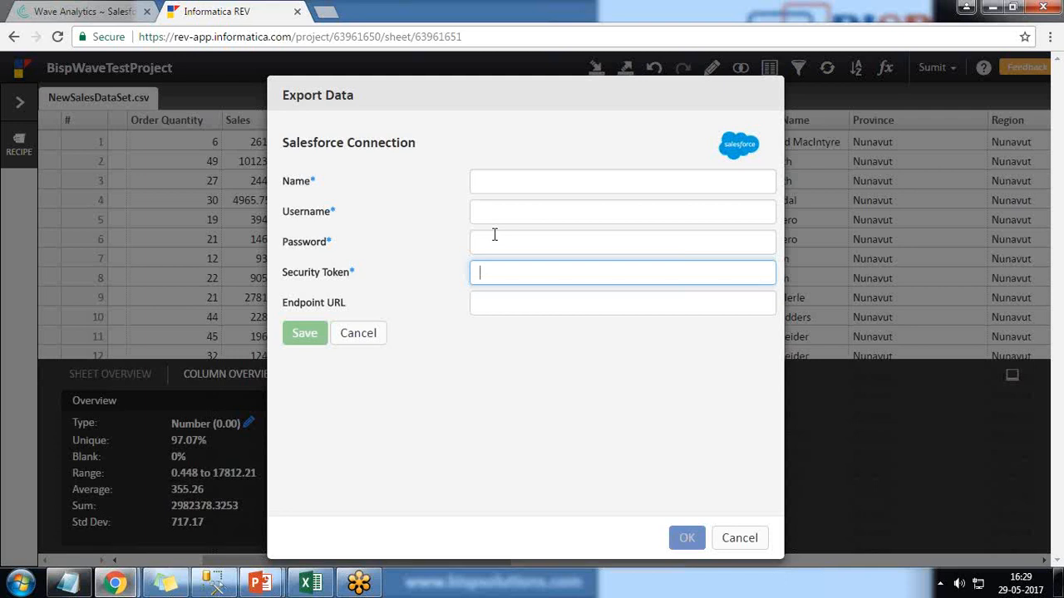
left_click(358, 333)
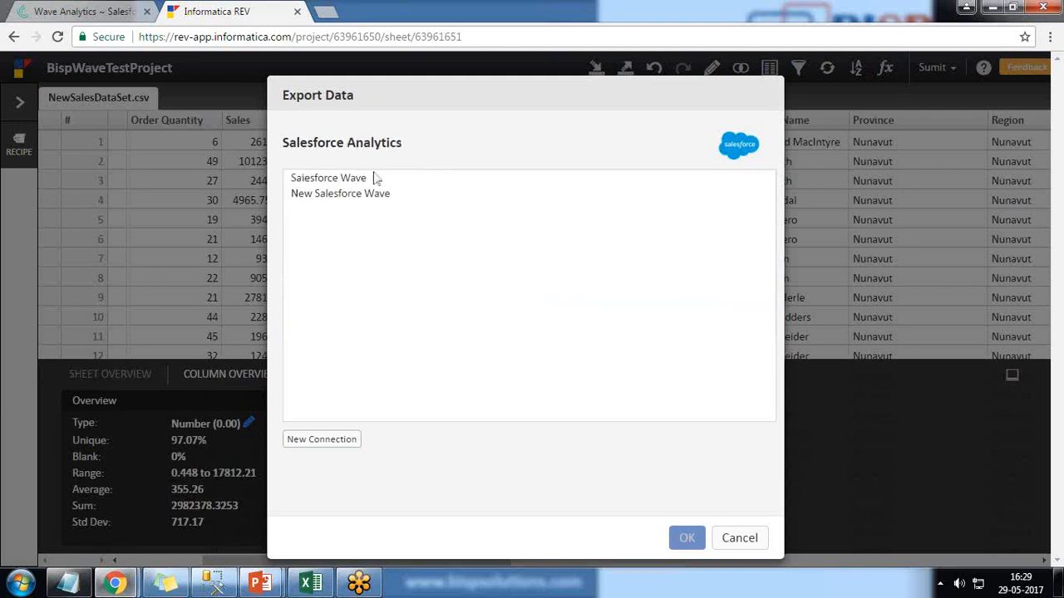
Step: Export the sheet through the Salesforce Wave connection
left_click(332, 179)
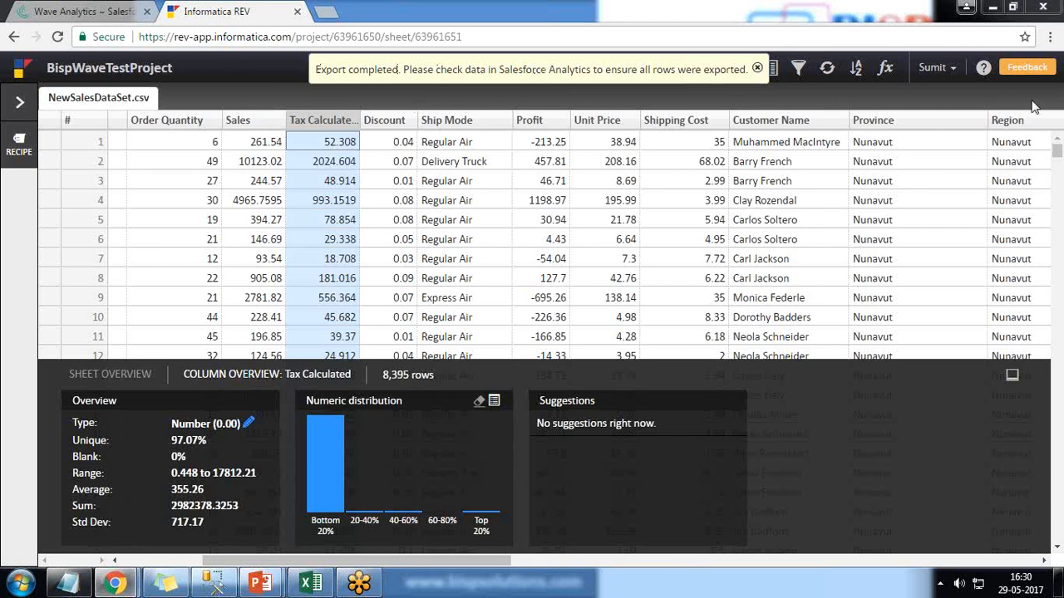
Step: Switch to the Wave Analytics tab and open the NewSalesDataSetcsv dataset from the datasets list
left_click(79, 11)
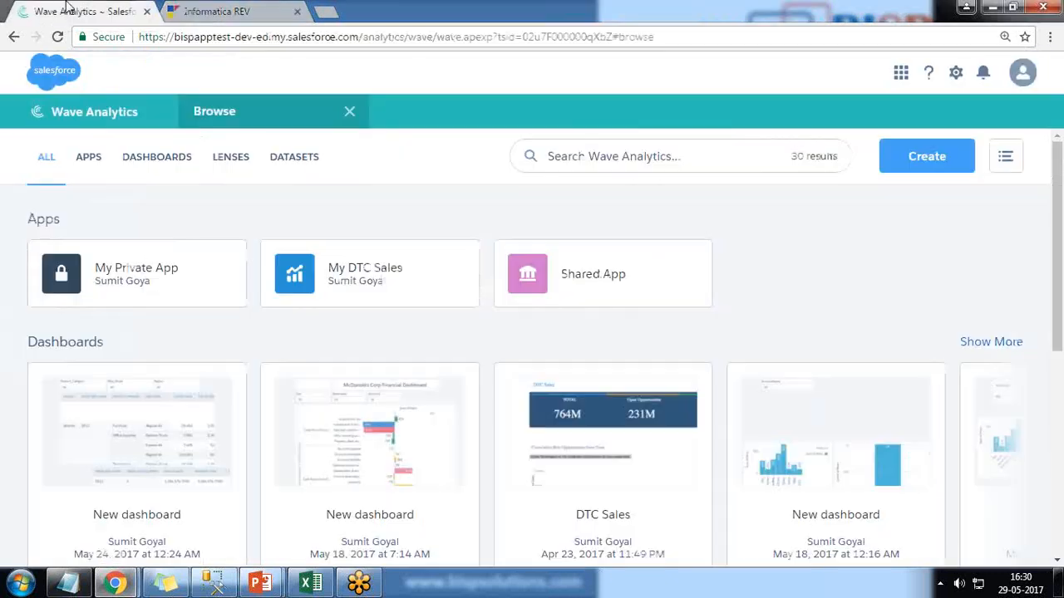
left_click(285, 161)
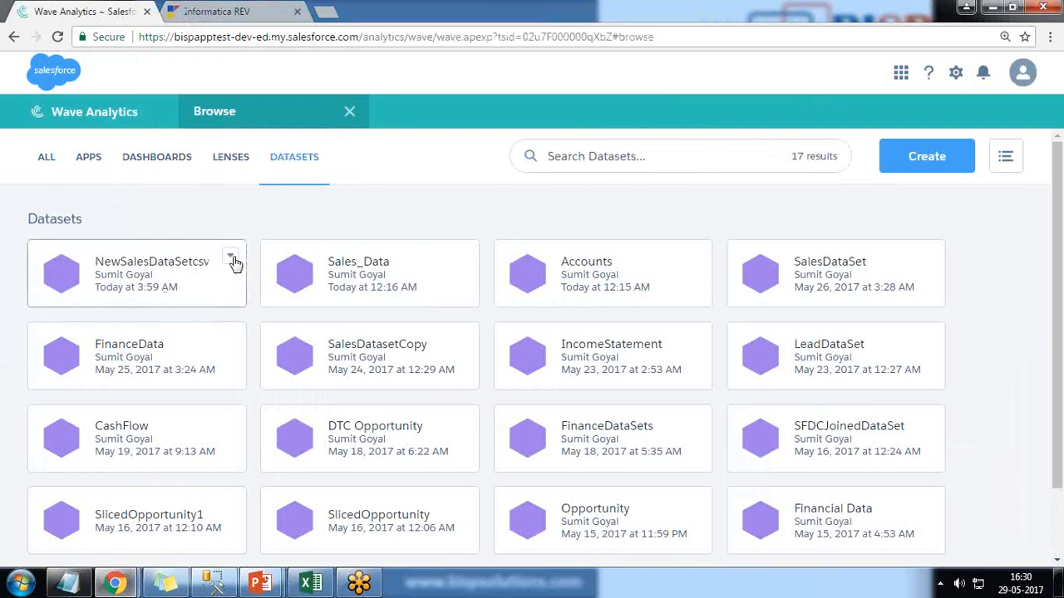
left_click(178, 275)
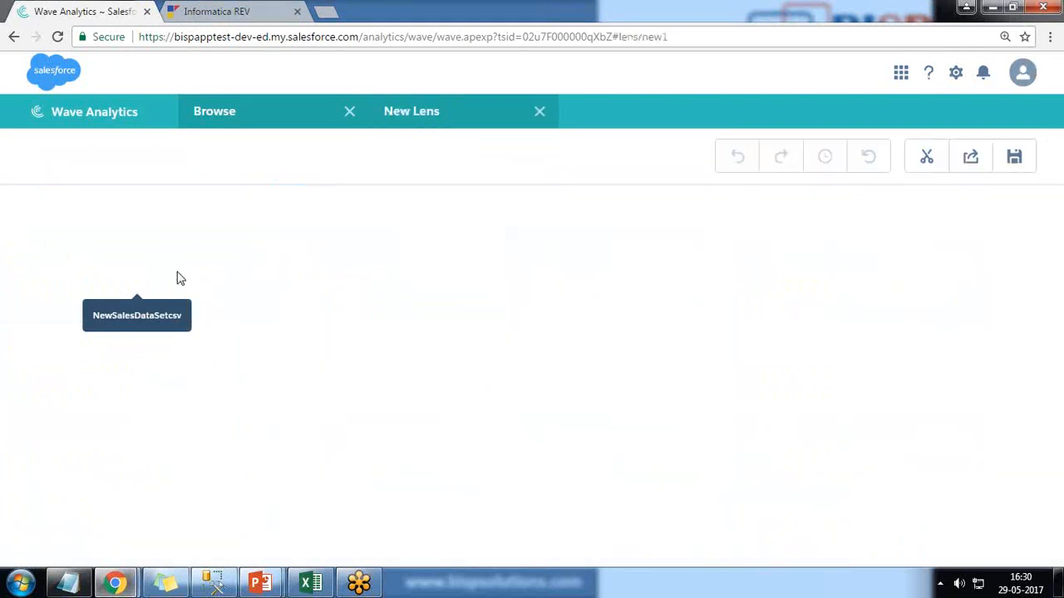
Step: Show the exported dataset's lens as a raw data table and scroll across its columns
left_click(288, 7)
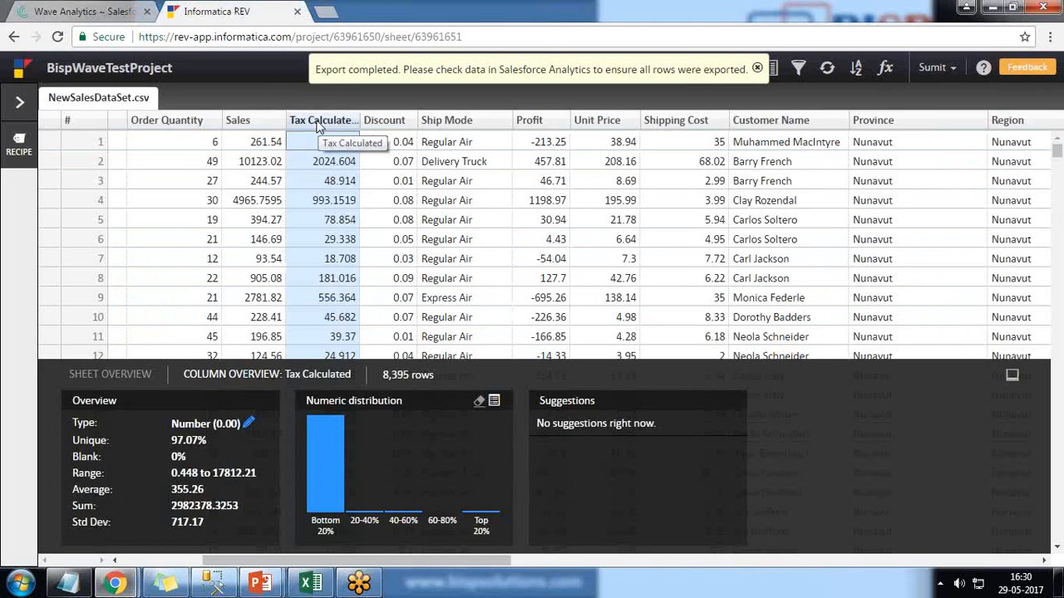
left_click(106, 10)
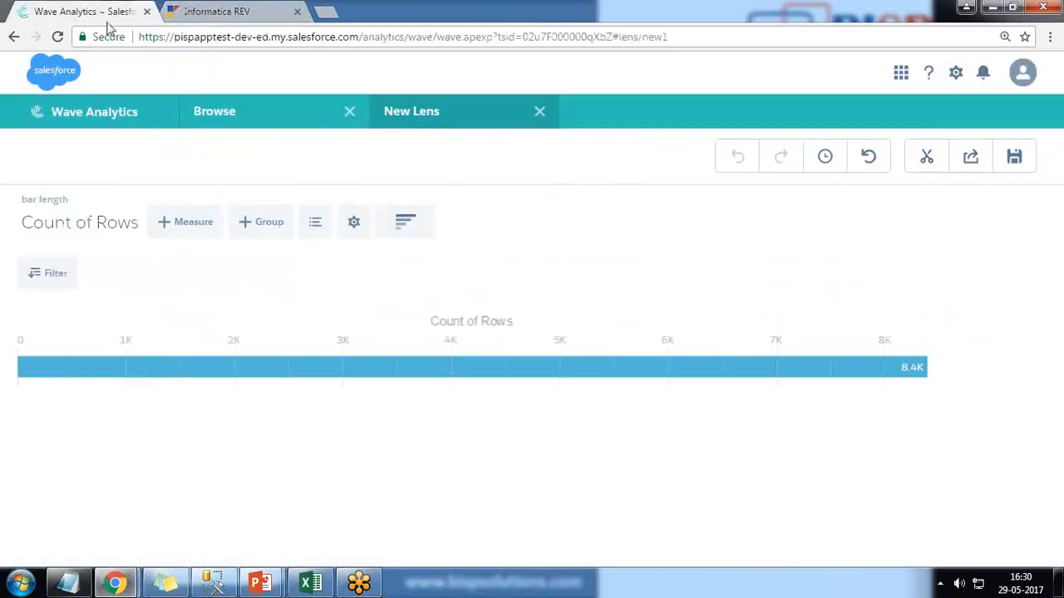
left_click(413, 224)
left_click(418, 504)
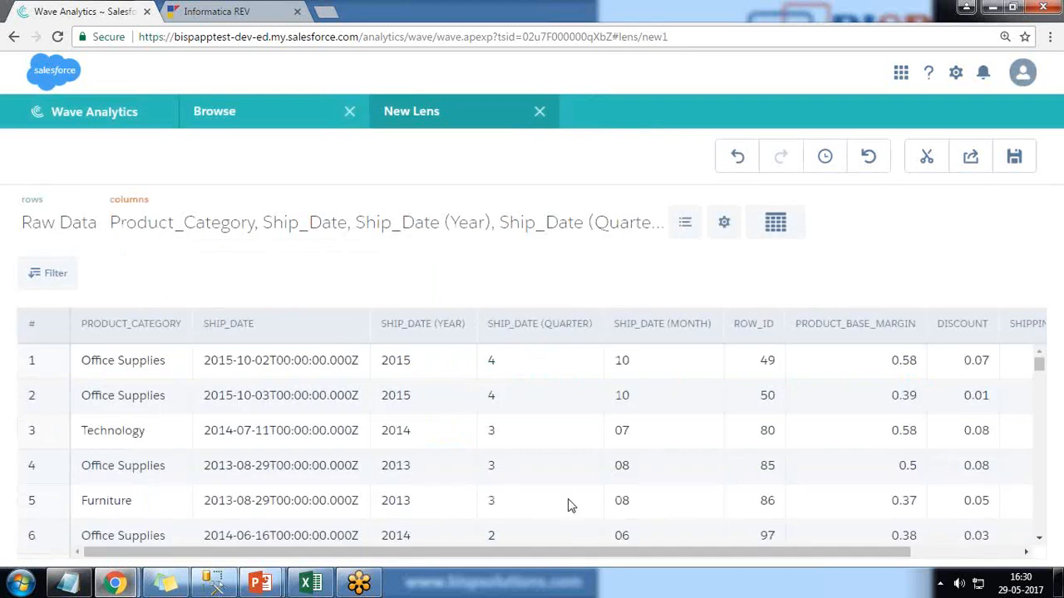
left_click_drag(489, 559, 657, 560)
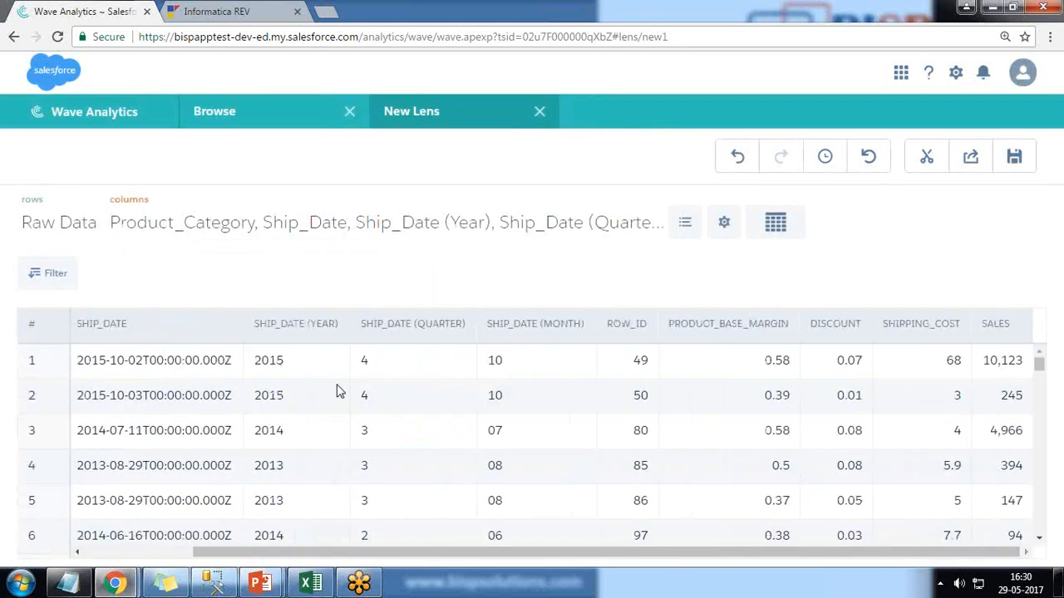
Step: Add the Tax_Calculated column to the raw data table, scroll to check its values, and close the lens
left_click(274, 227)
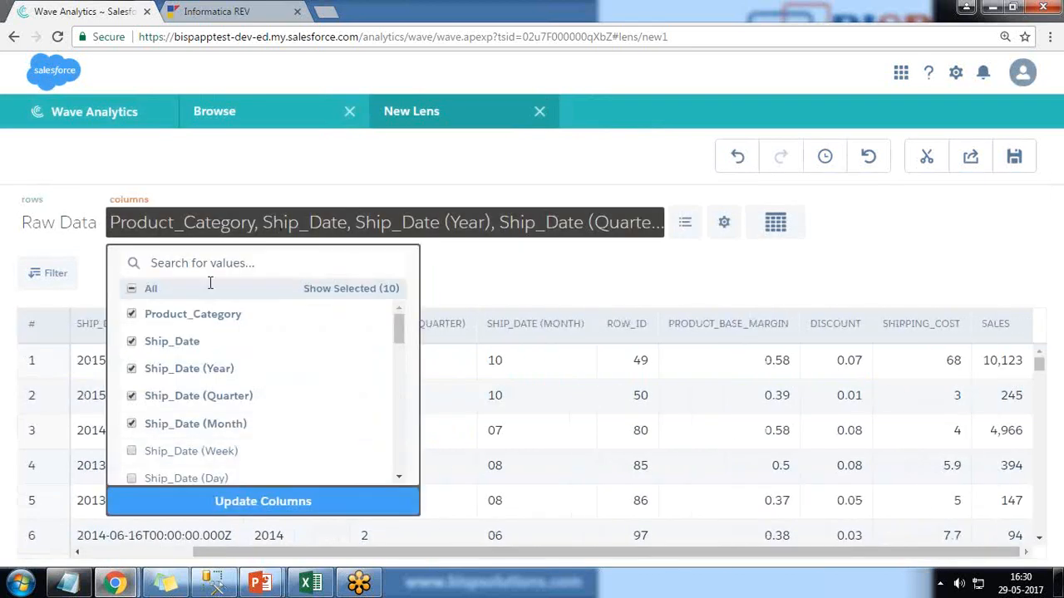
left_click(201, 263)
type("Ti")
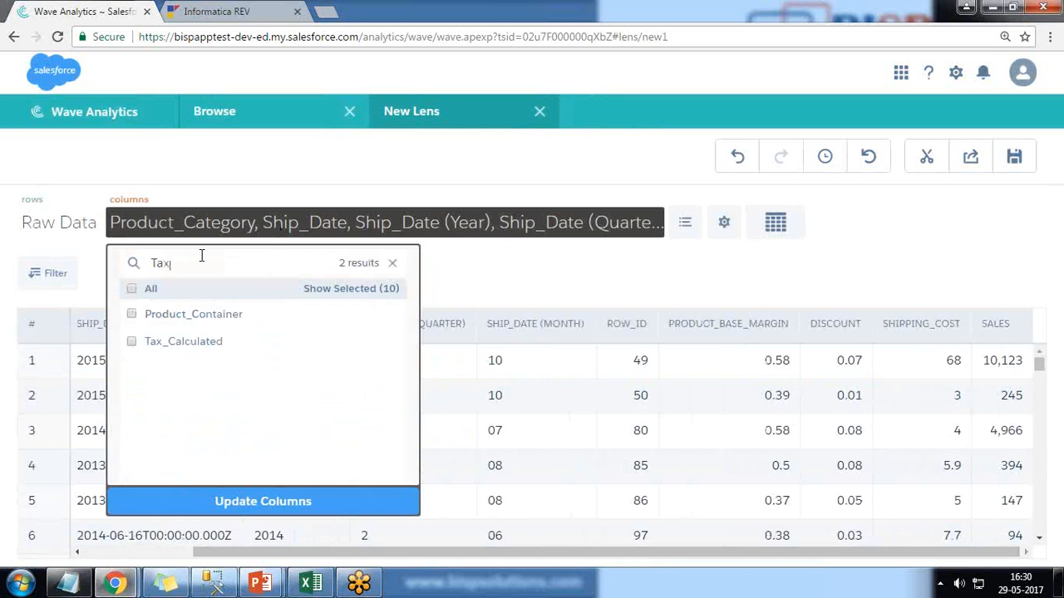
left_click(133, 313)
left_click(260, 502)
left_click_drag(437, 555, 900, 553)
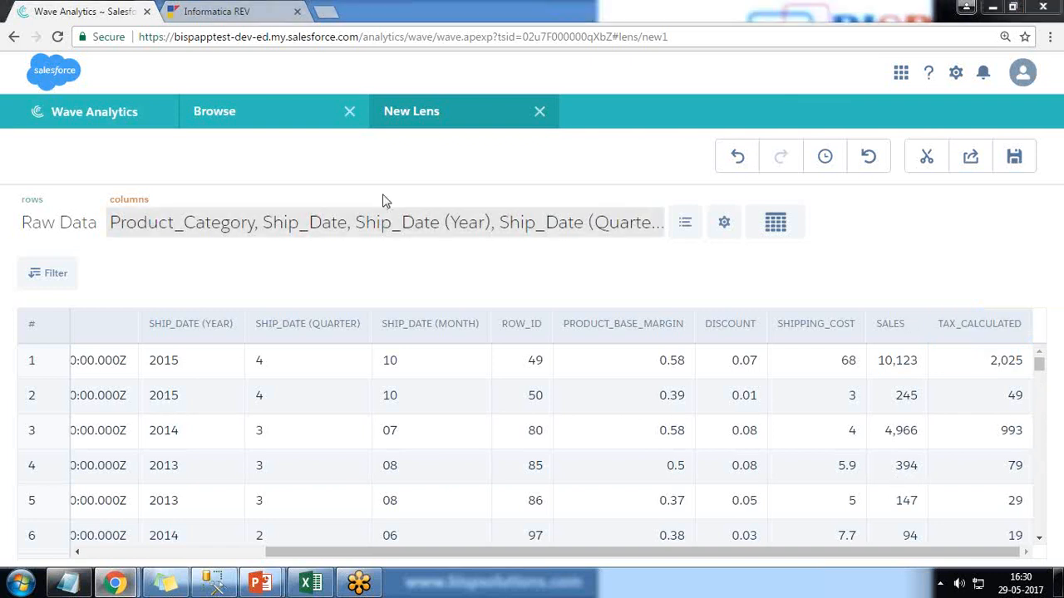
left_click(540, 112)
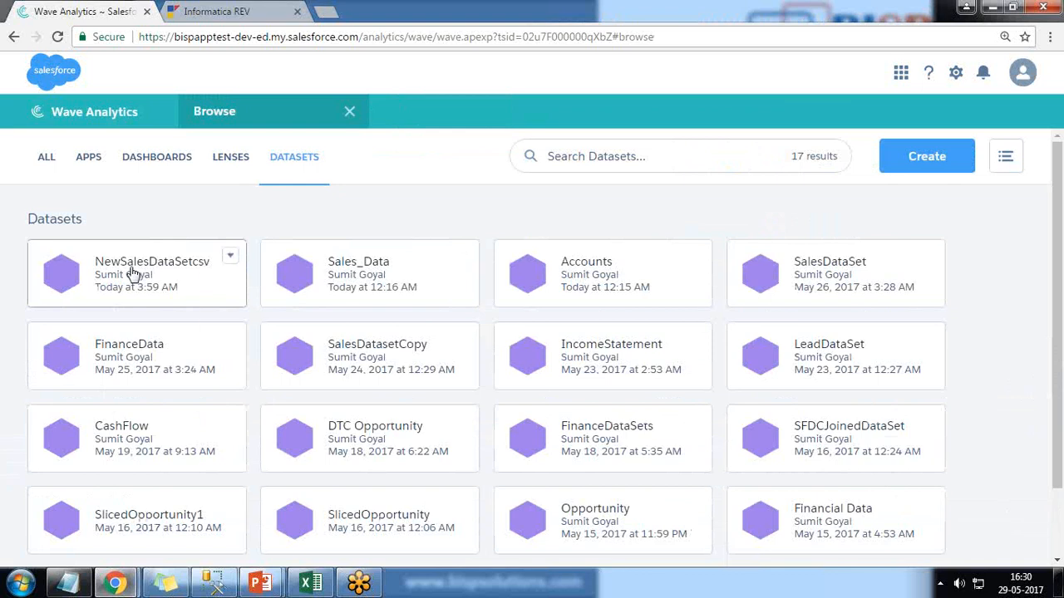